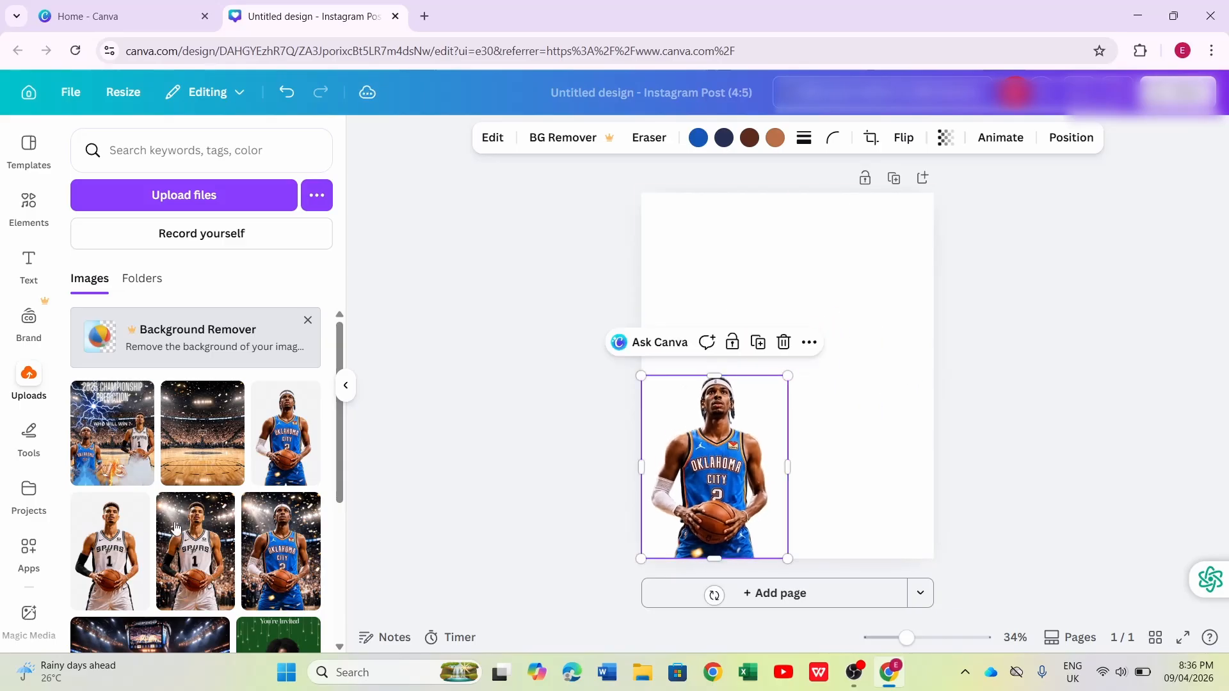
Step: Add the Spurs player cutout from the uploads to the design and shrink it to match the Oklahoma City player's size
drag(136, 547, 844, 265)
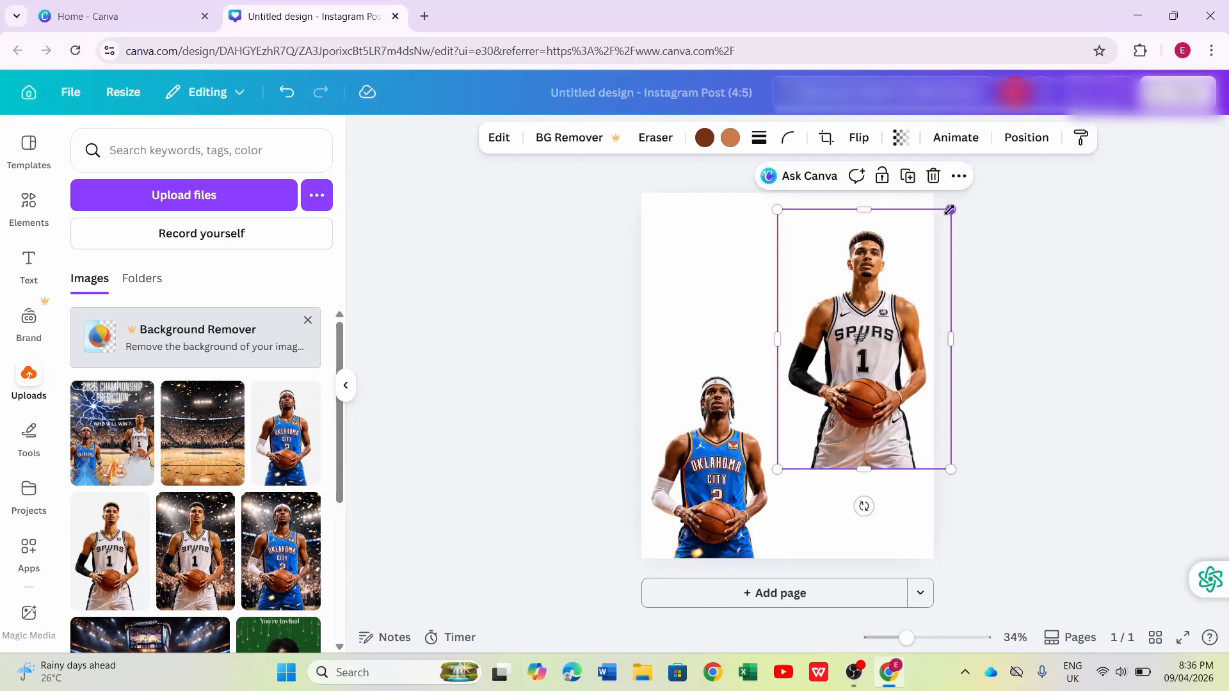
drag(950, 209, 901, 283)
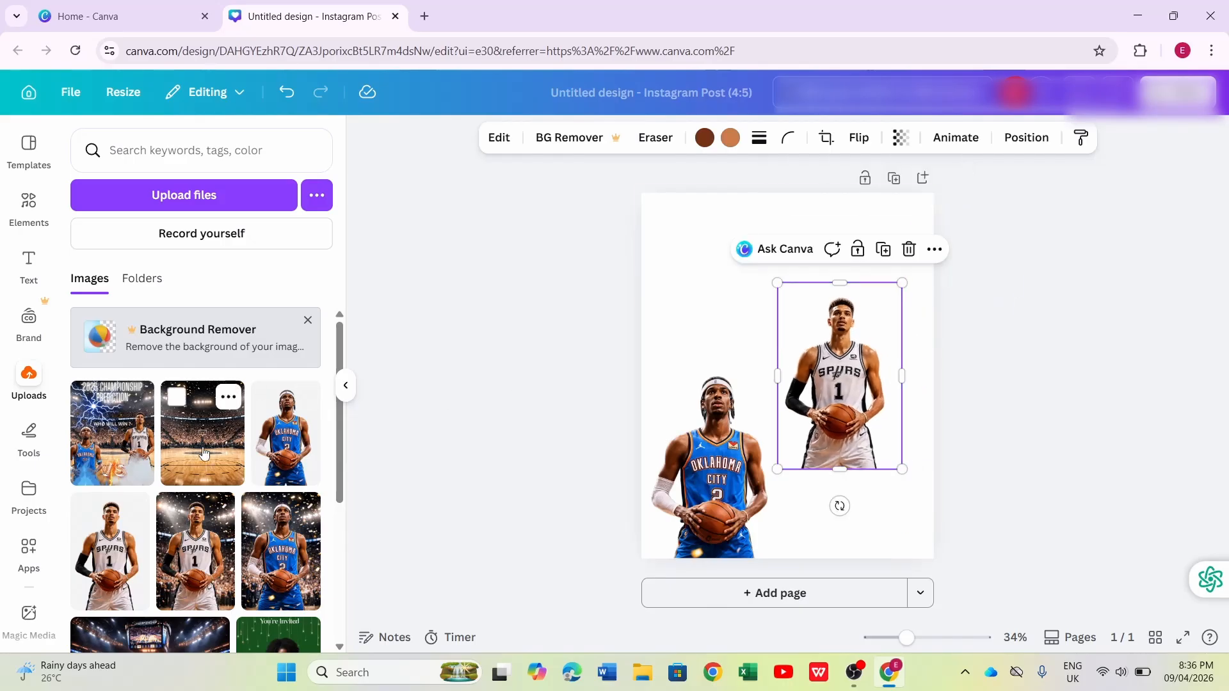
Step: Add the uploaded empty basketball arena image to the design and send it to the back behind both players
drag(204, 453, 692, 325)
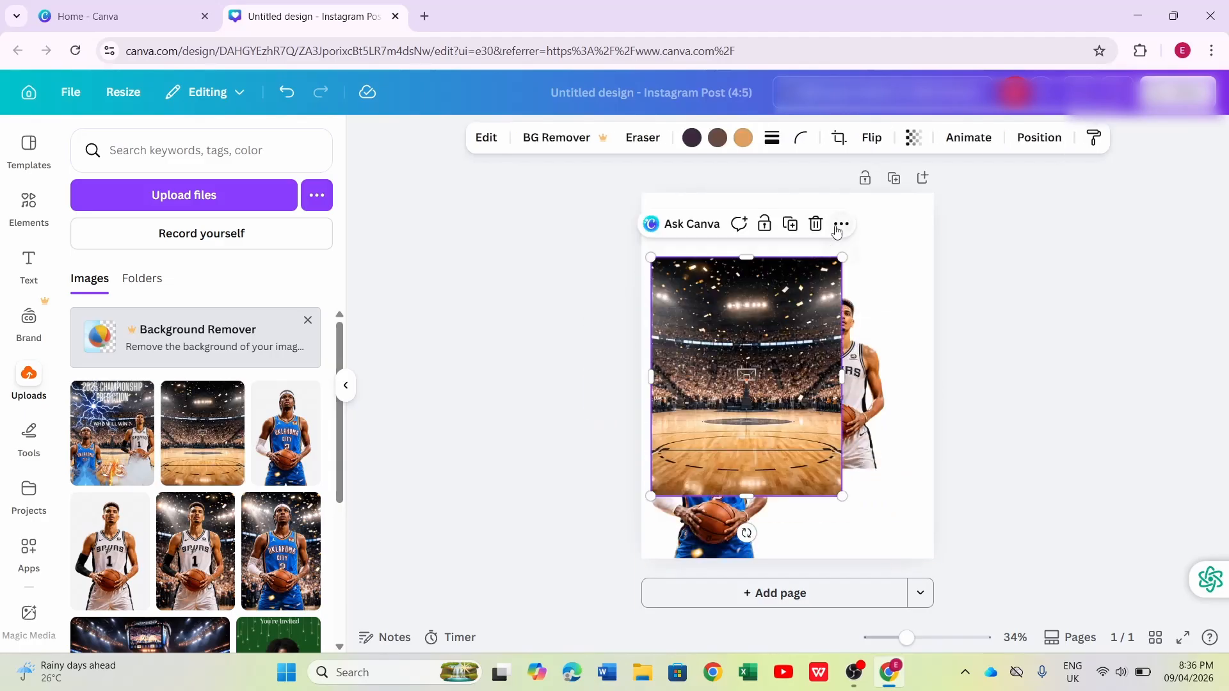
click(840, 225)
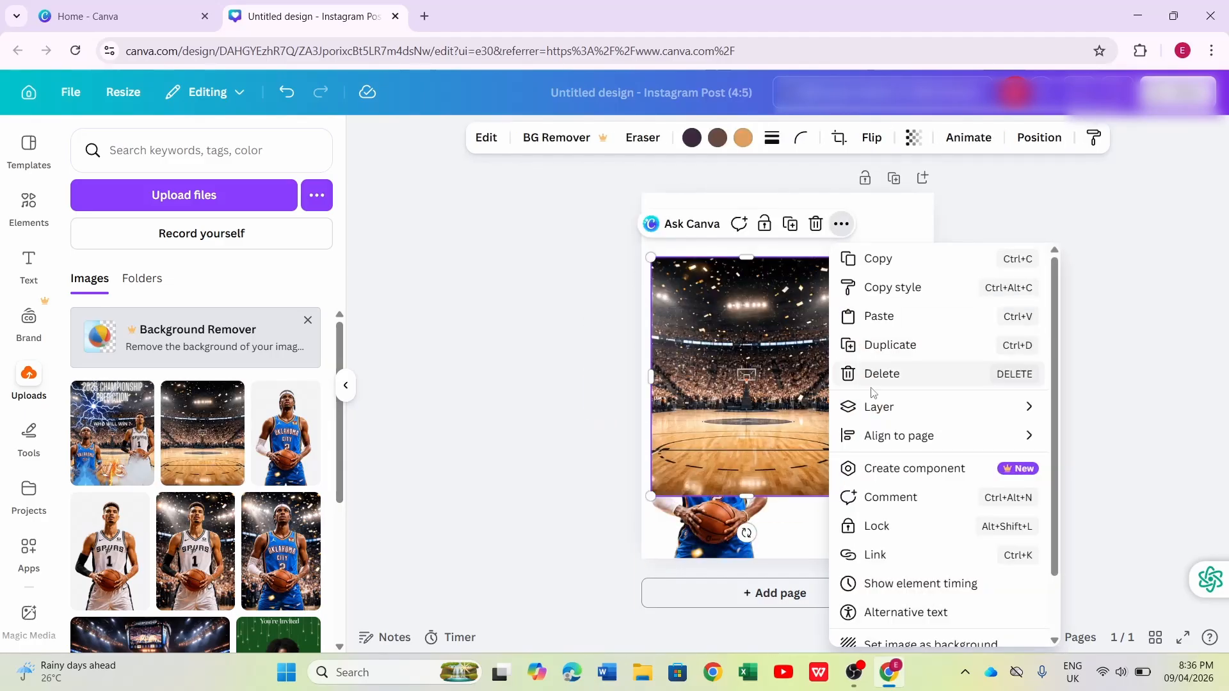
mouse_move(874, 412)
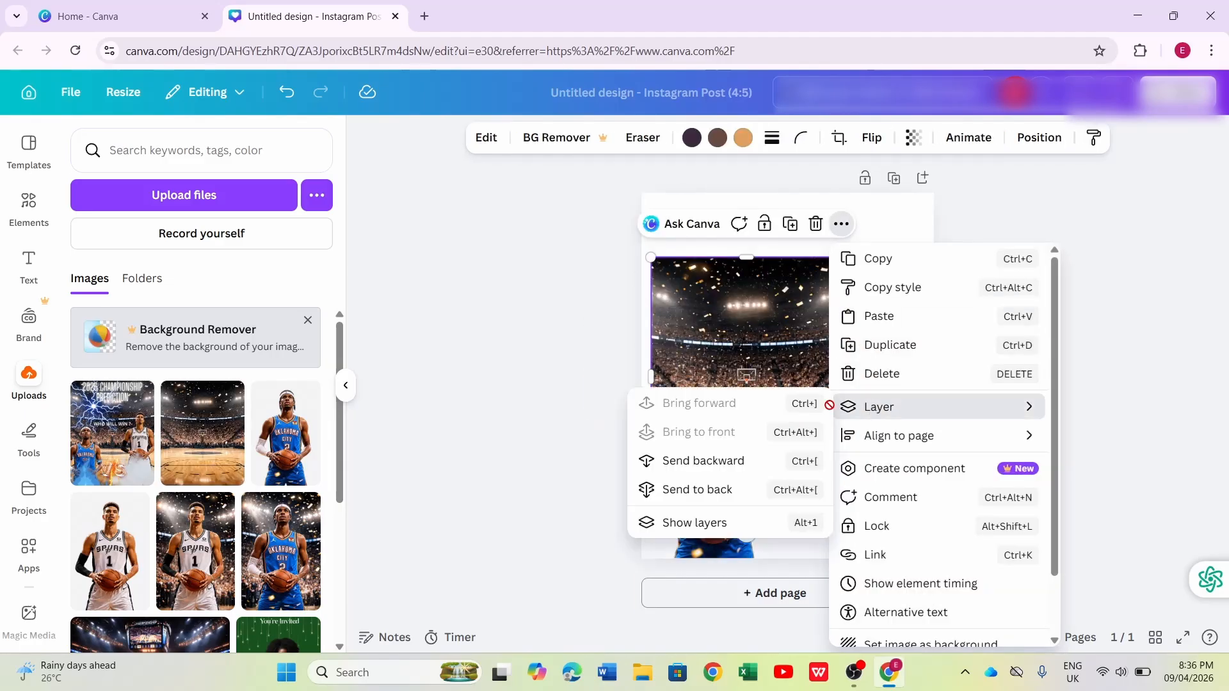
click(712, 493)
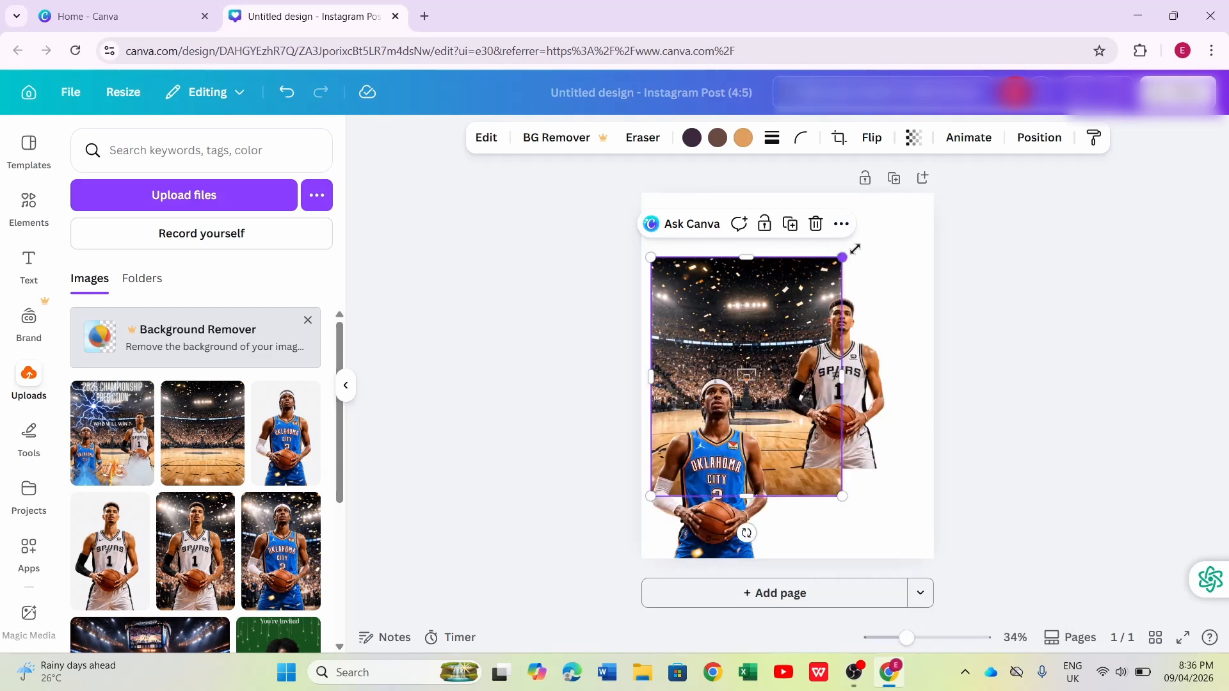
Step: Enlarge the arena image until it covers the whole page as the background
drag(855, 248, 931, 223)
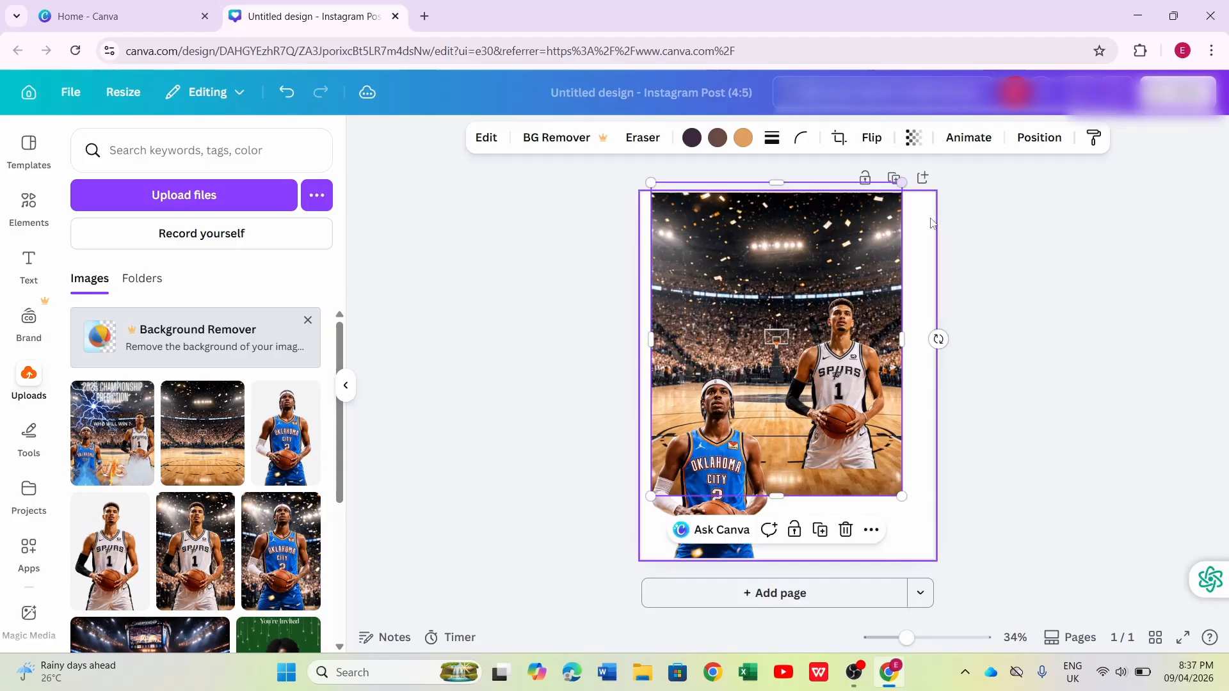
drag(901, 495, 939, 576)
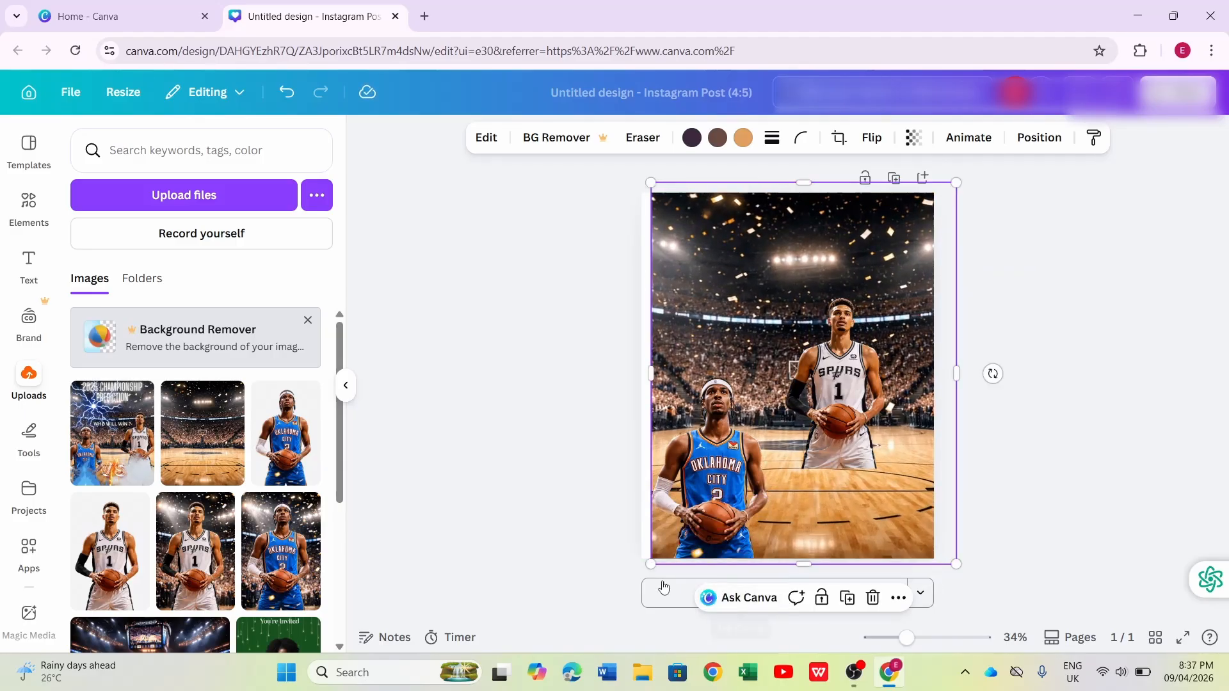
drag(650, 564, 624, 578)
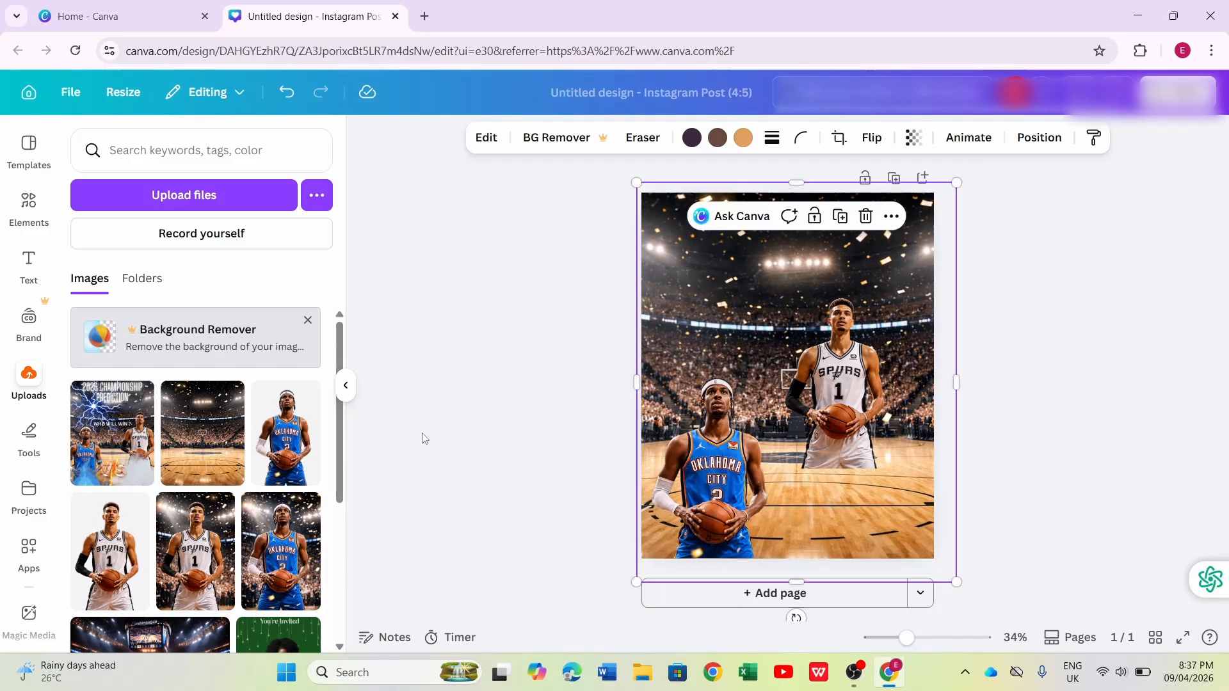
Step: Add the recently used storm cloud graphic along the page's top right and reduce its height to a shallow band
click(27, 202)
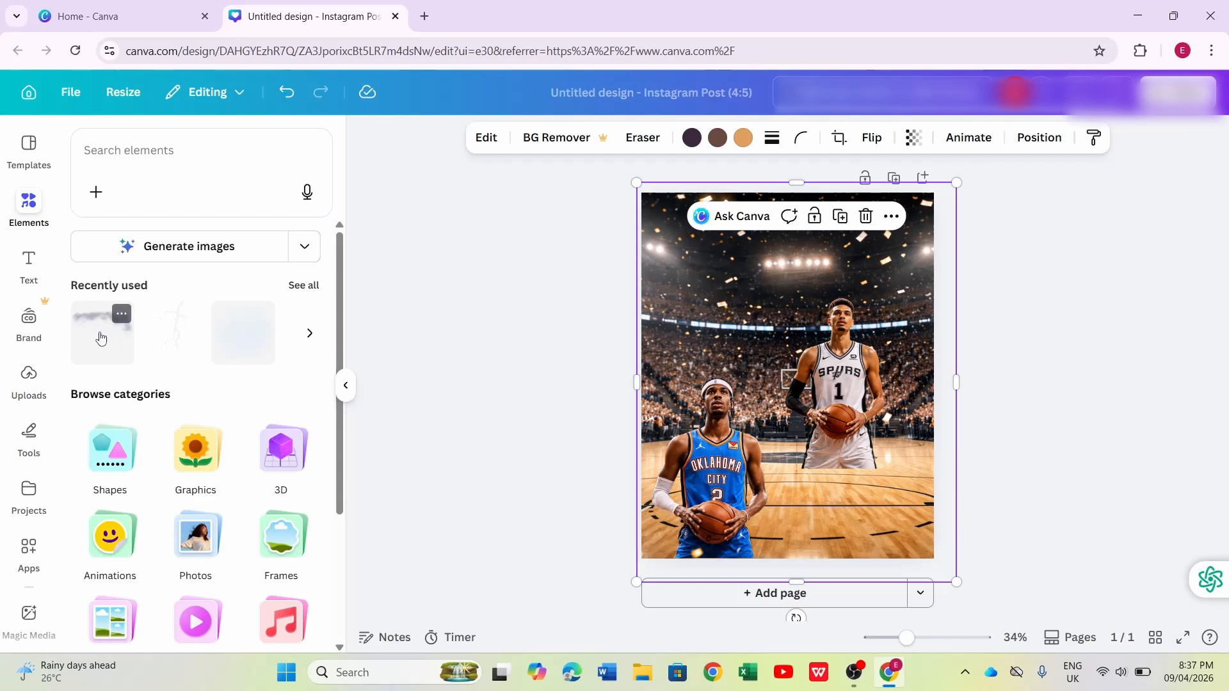
drag(101, 339, 745, 223)
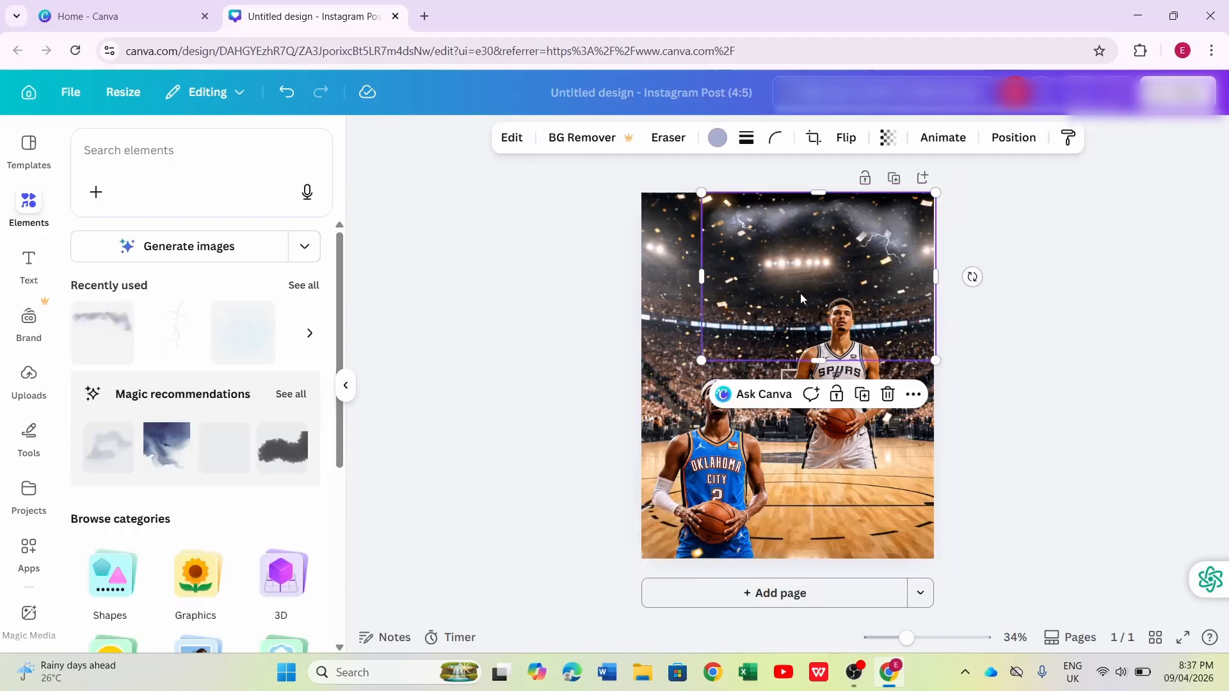
drag(819, 360, 819, 281)
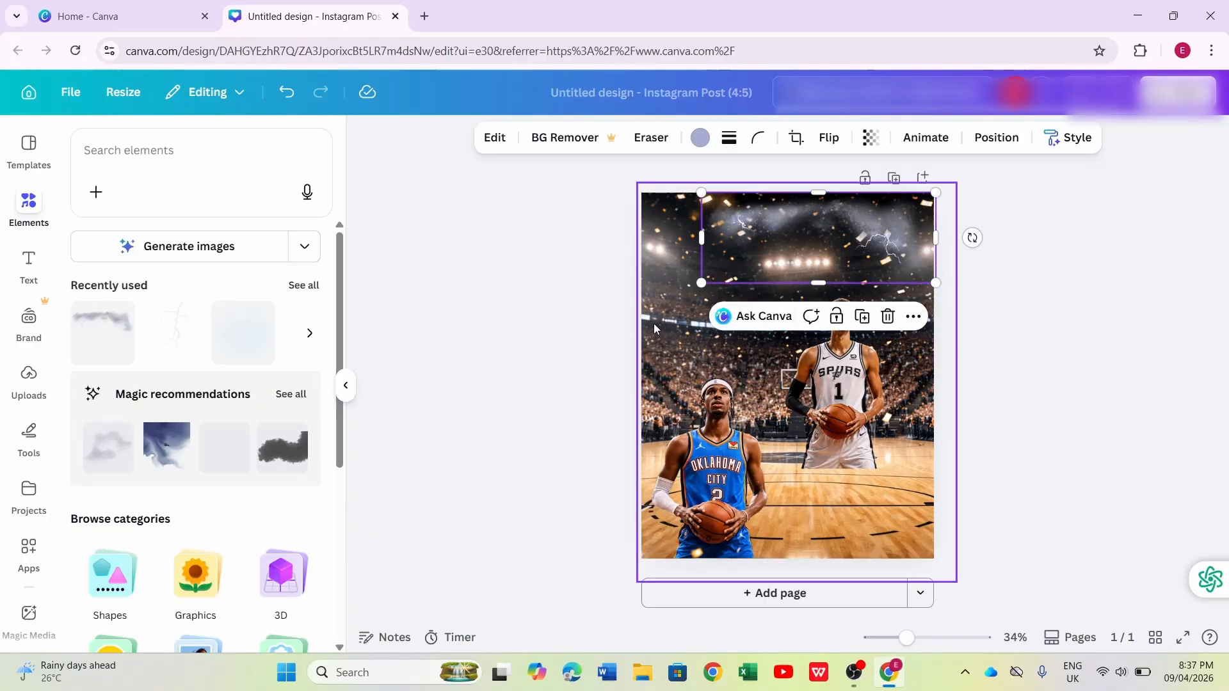
Step: Add a blank second page, place the recently used blue lightning burst graphic on it and shrink the graphic
click(311, 341)
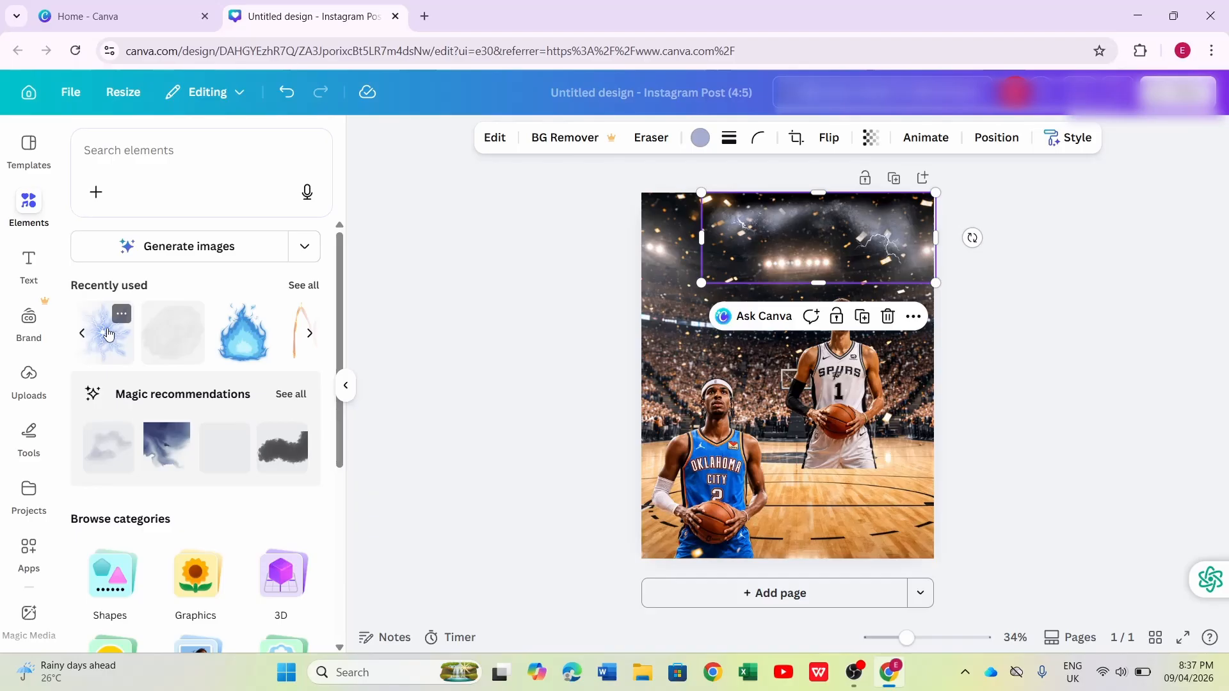
drag(107, 334, 633, 278)
click(817, 605)
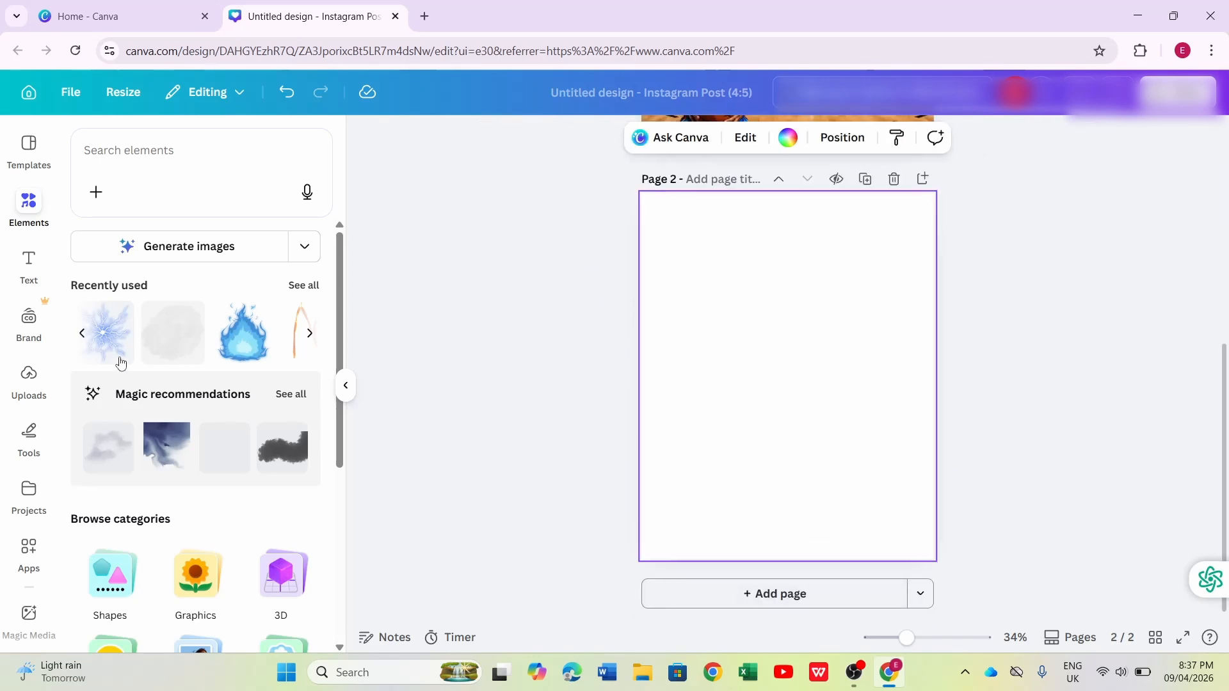
drag(112, 336, 702, 359)
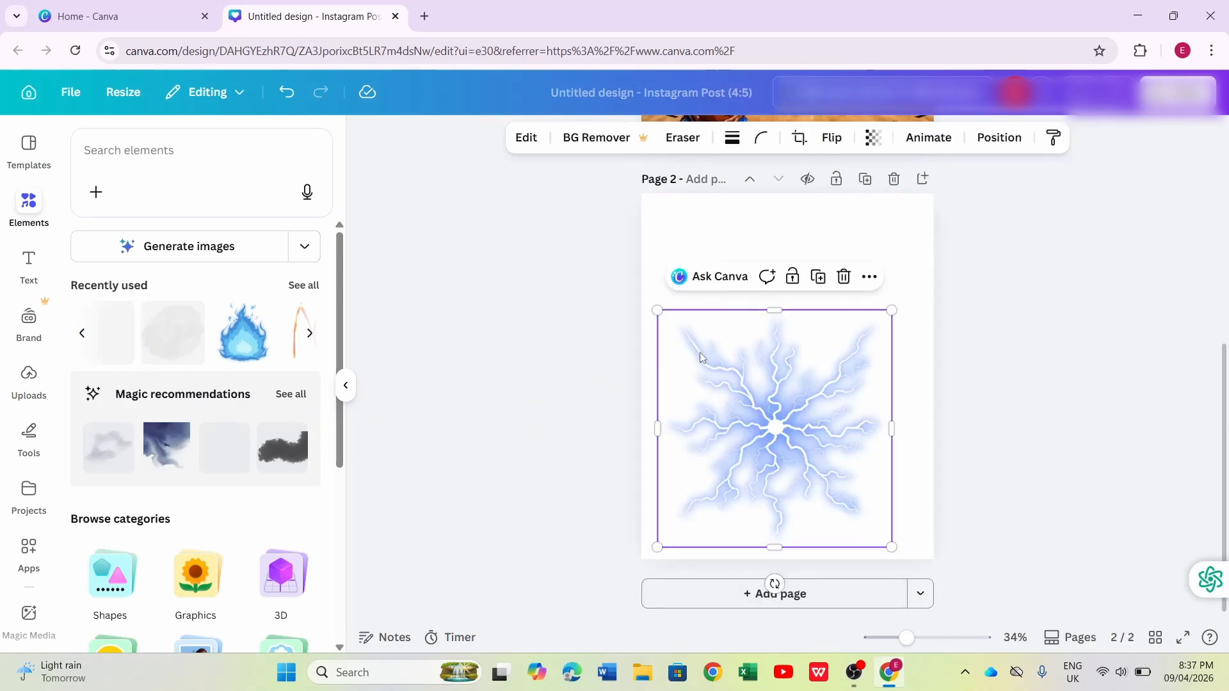
drag(891, 311, 799, 408)
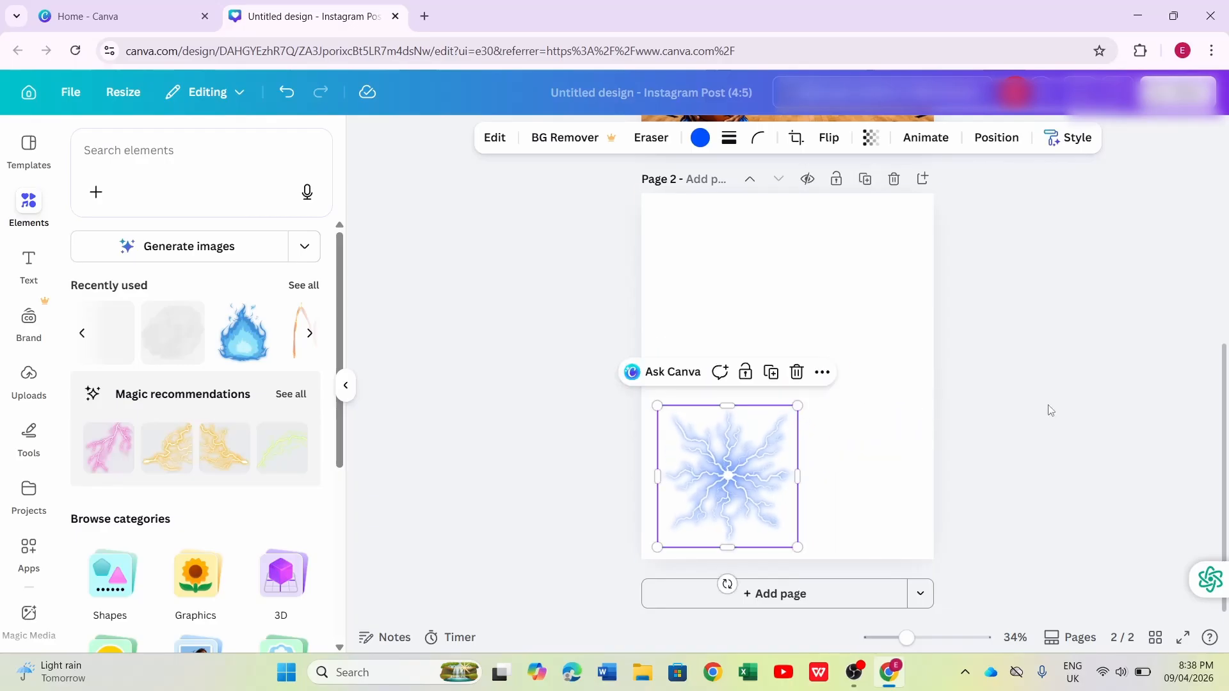
Step: Move the lightning burst from page 2 to the upper-left corner of page 1
drag(751, 474, 760, 282)
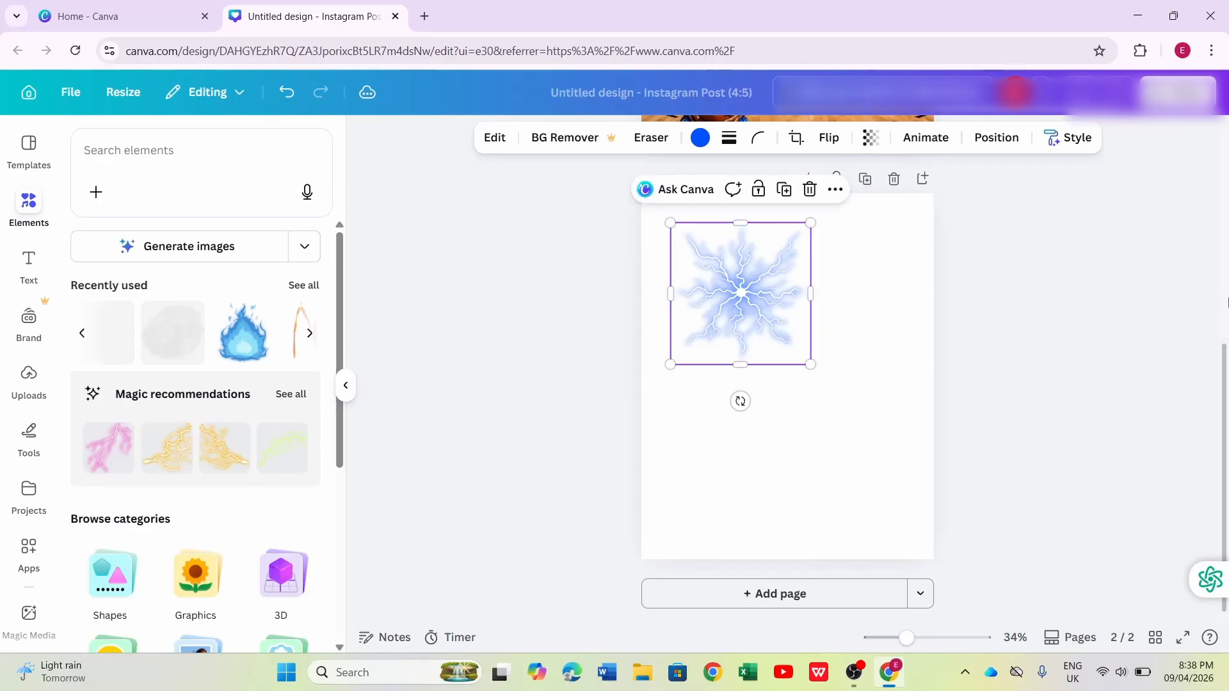
drag(1225, 349, 1218, 186)
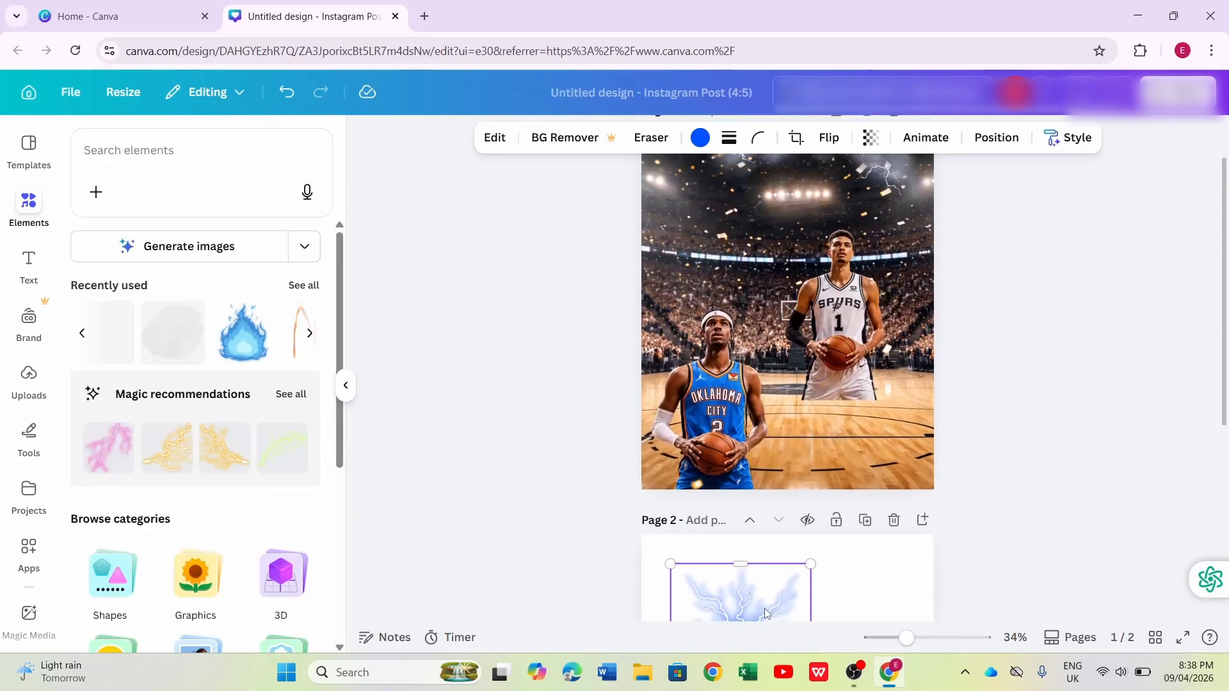
drag(768, 604, 740, 188)
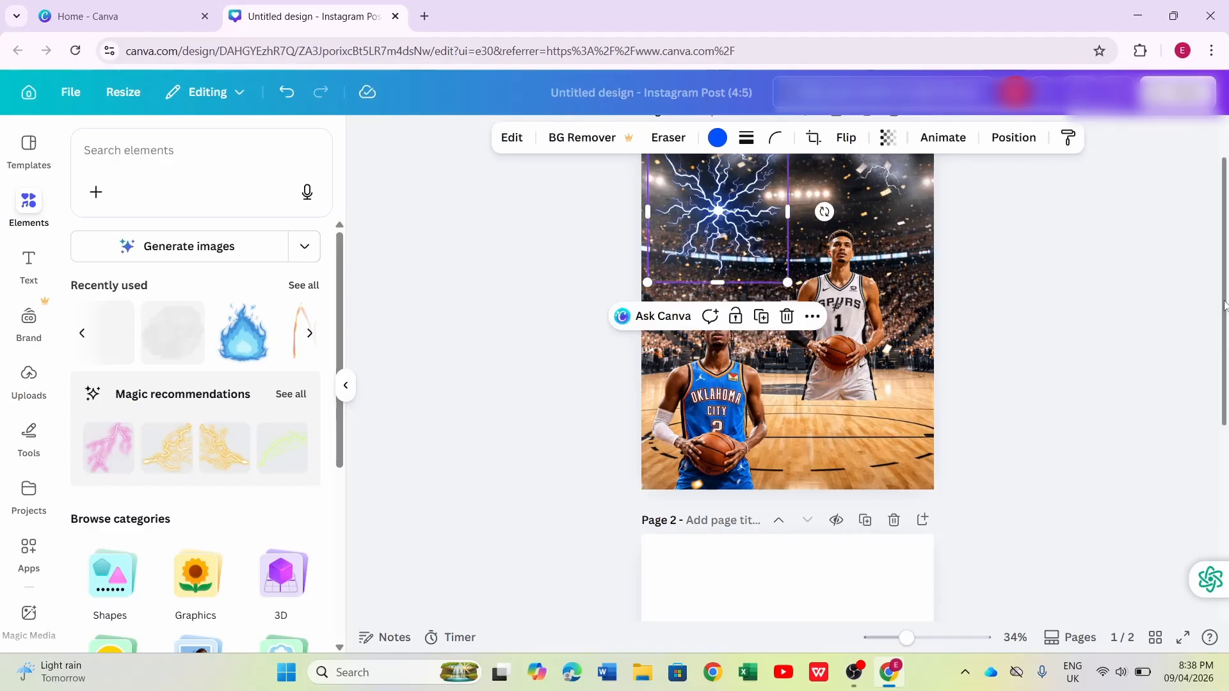
drag(1224, 301, 1225, 249)
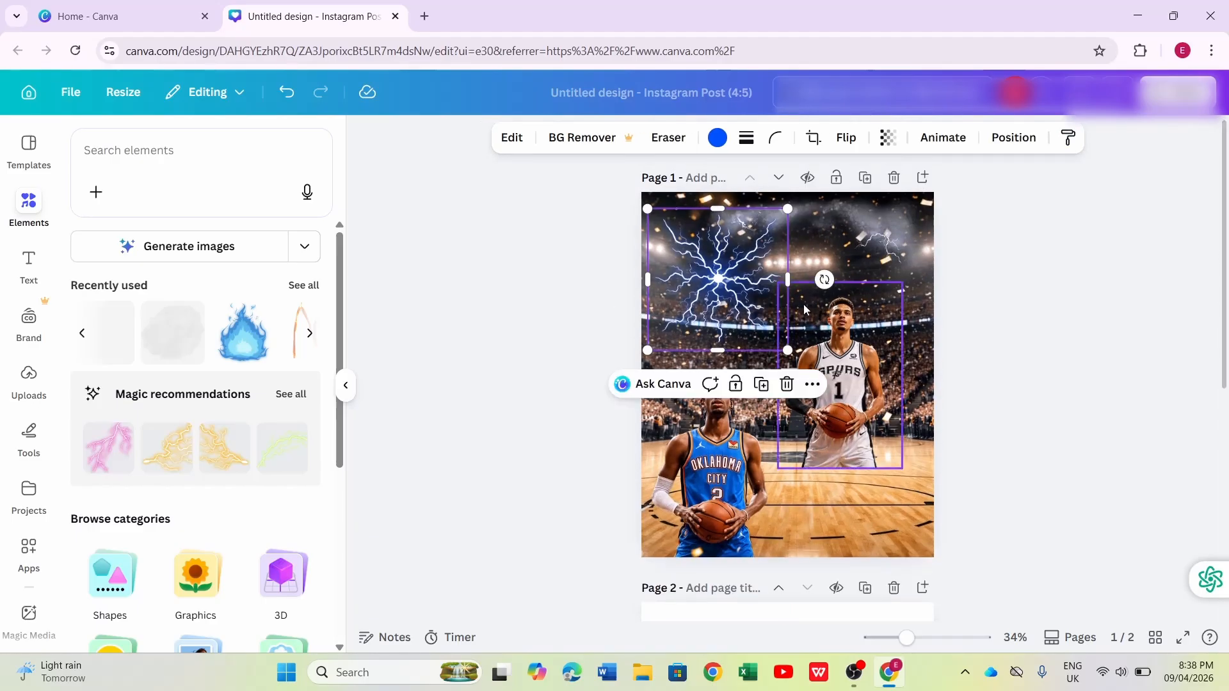
drag(708, 286, 699, 257)
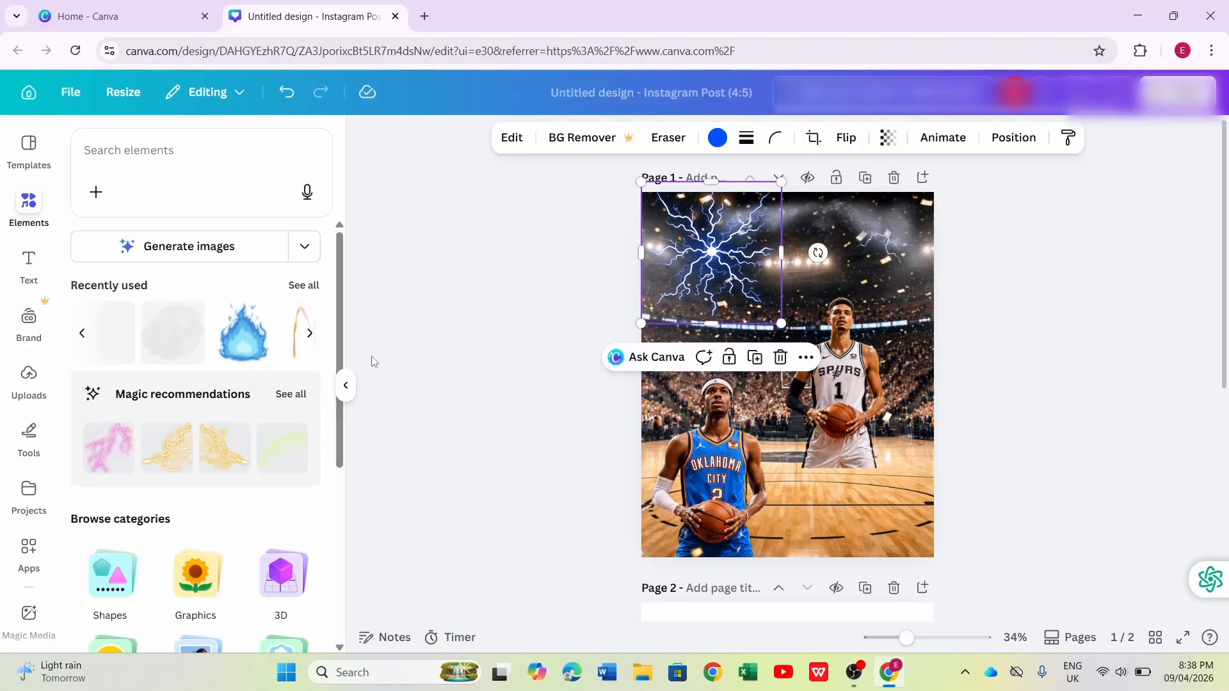
Step: Add the recently used blue flame graphic, shrink and widen it, and place it over the Oklahoma City player's lower body on page 1
click(309, 335)
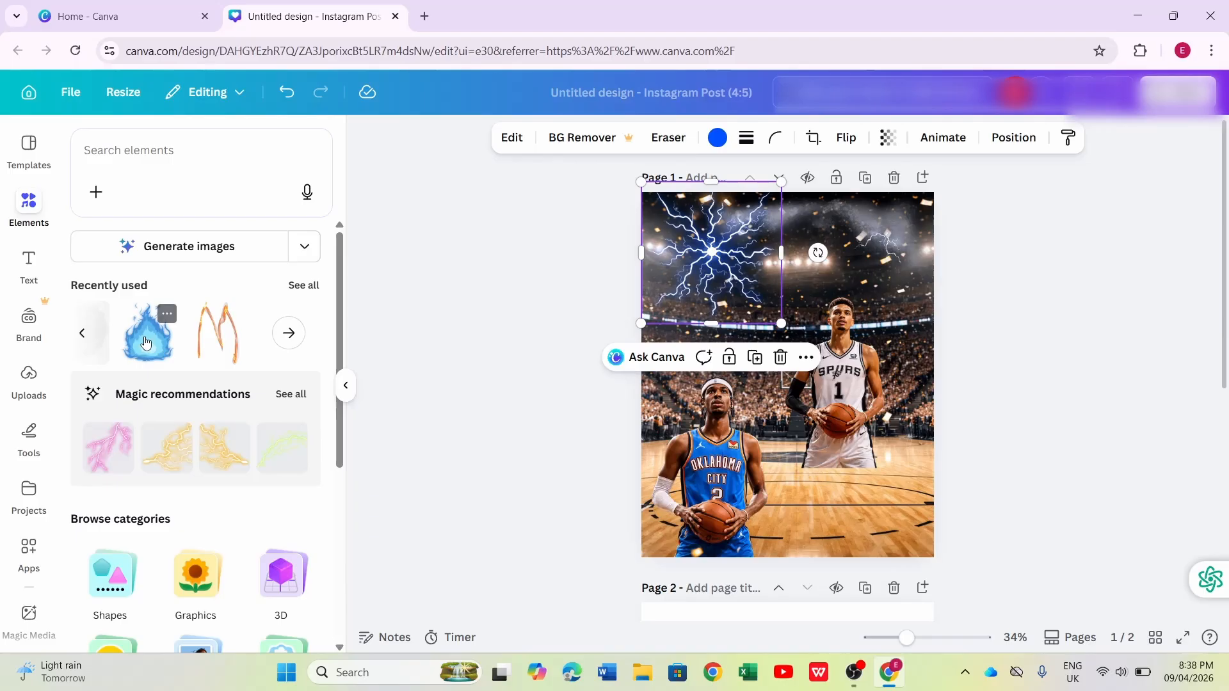
drag(146, 344, 755, 631)
drag(1224, 354, 1224, 459)
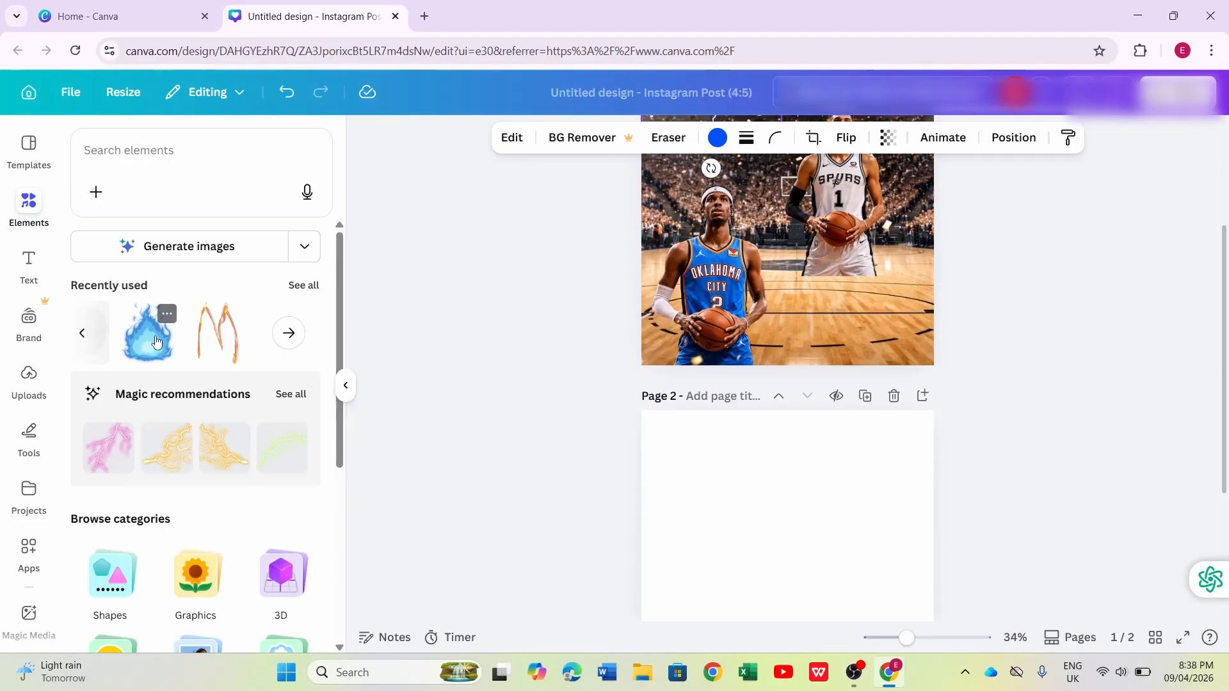
drag(151, 327, 710, 459)
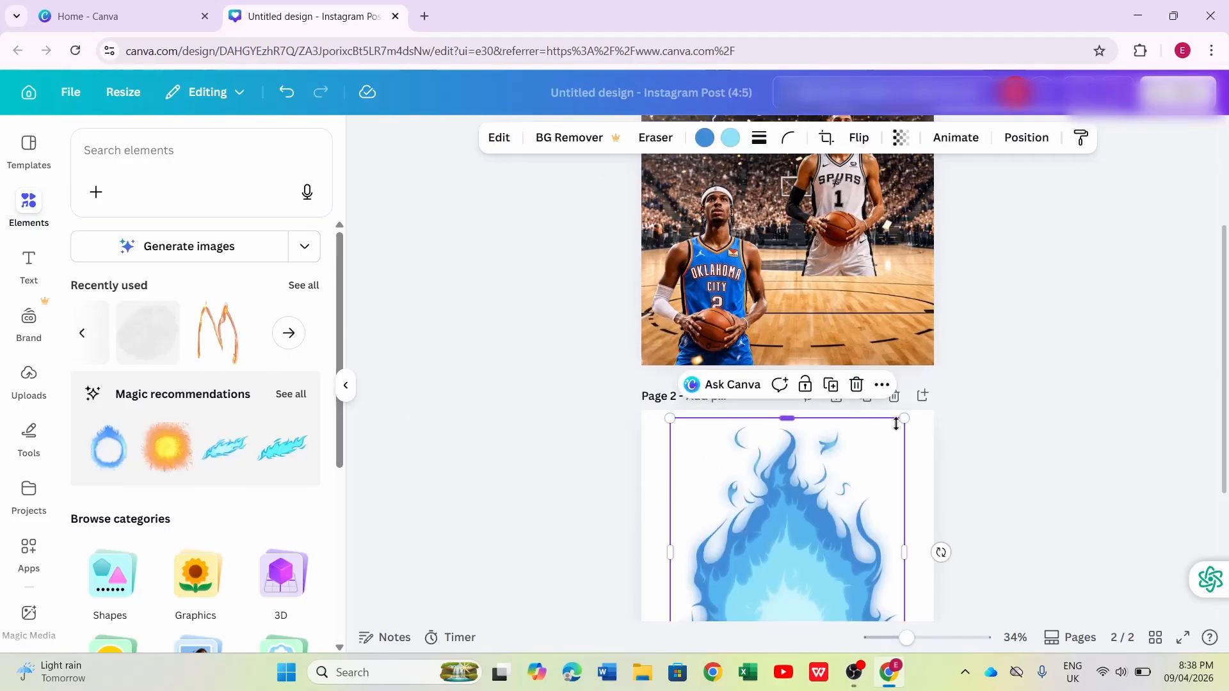
drag(904, 418, 745, 268)
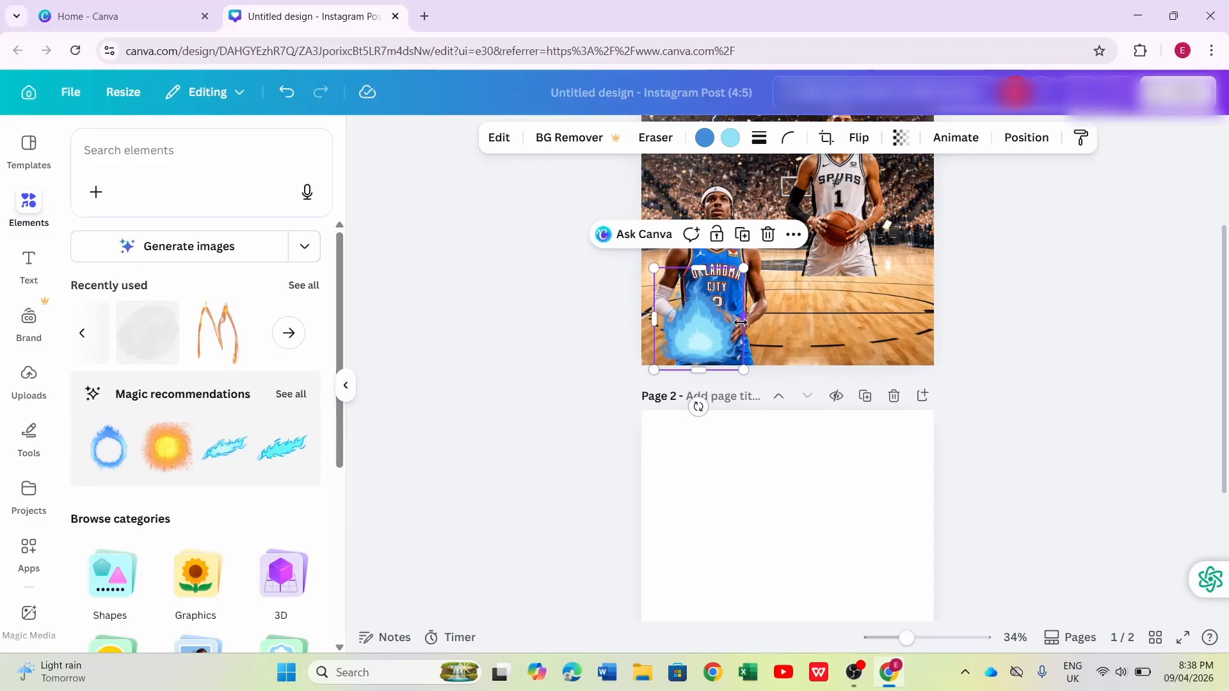
drag(740, 322, 777, 322)
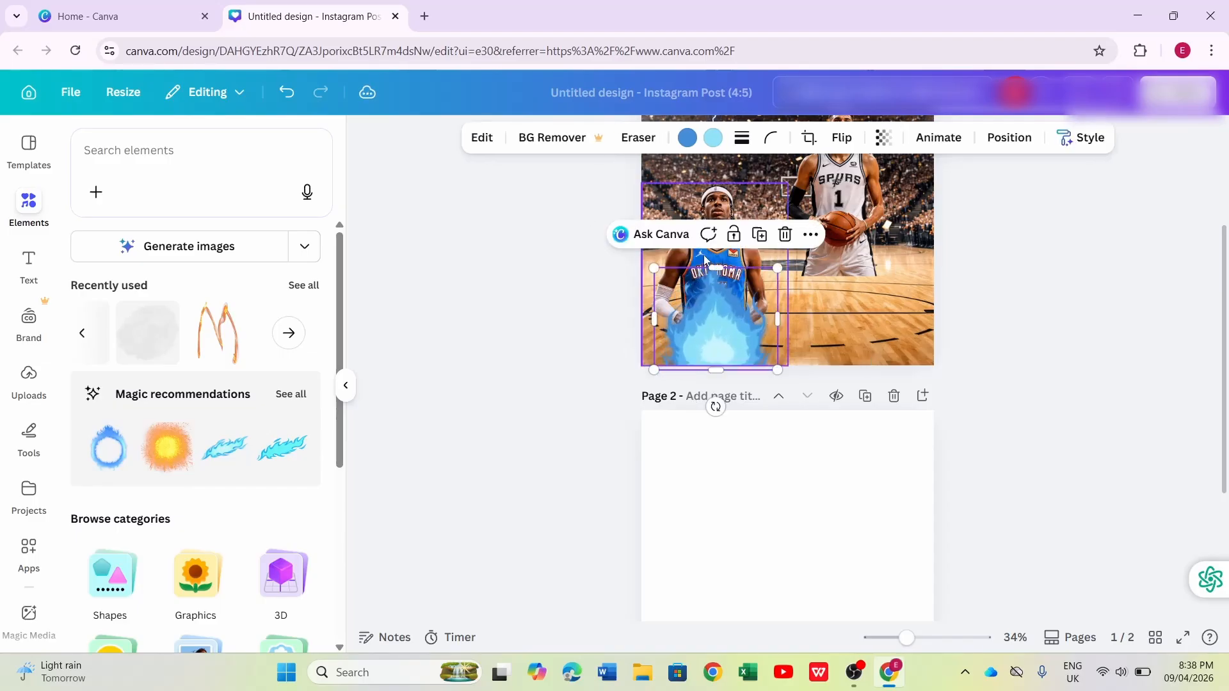
Step: Shift the Oklahoma City player up and left, and align the blue flame below him in the page's bottom-left corner
click(727, 200)
drag(727, 200, 705, 176)
drag(710, 326, 698, 356)
click(721, 354)
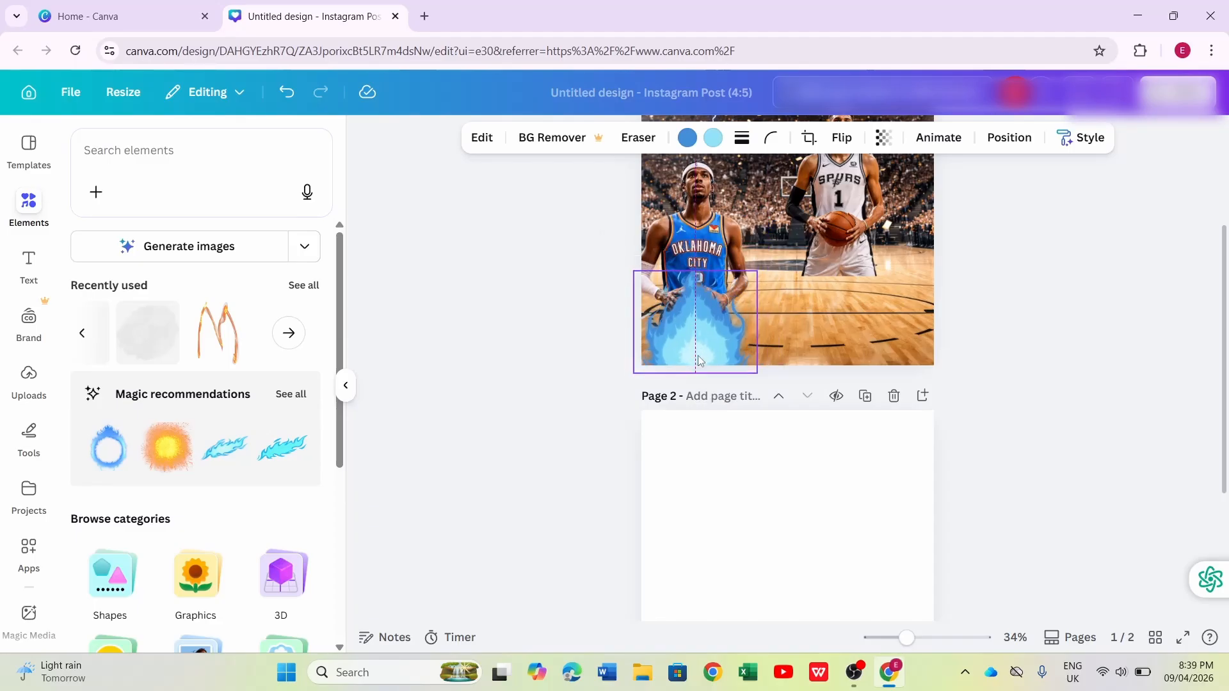
drag(700, 361, 700, 360)
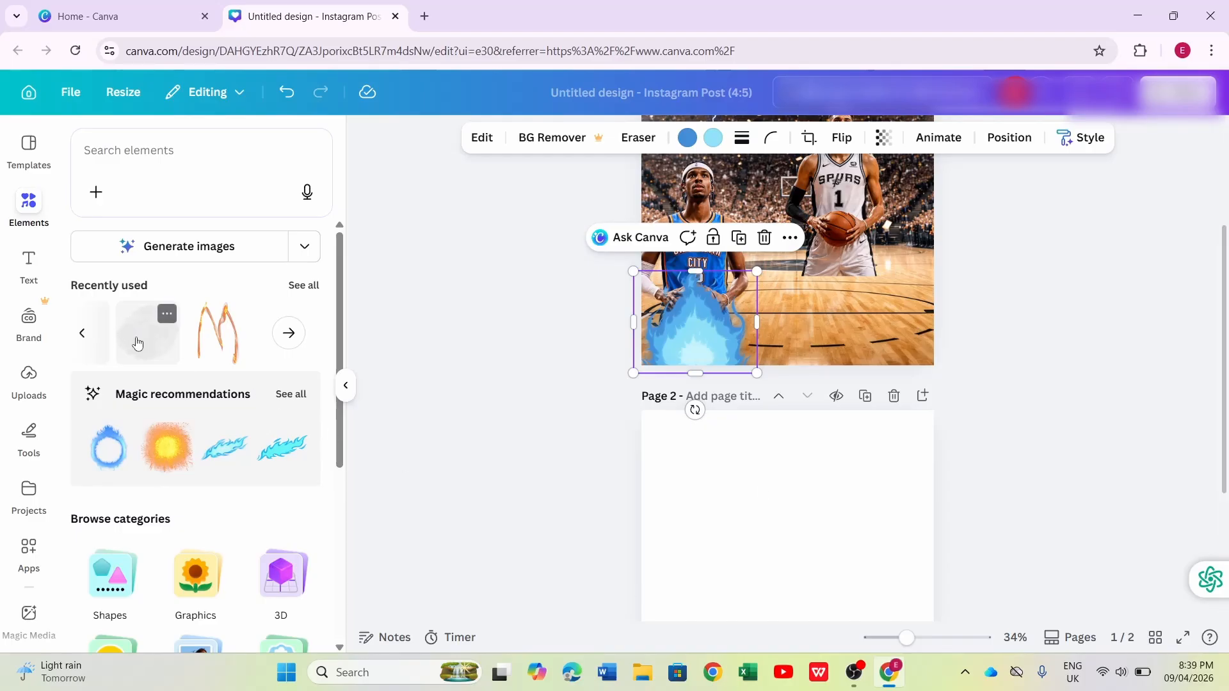
Step: Place a shrunken smoke graphic in page 1's lower-right corner and move the Spurs player right and slightly down above it
drag(145, 340, 709, 463)
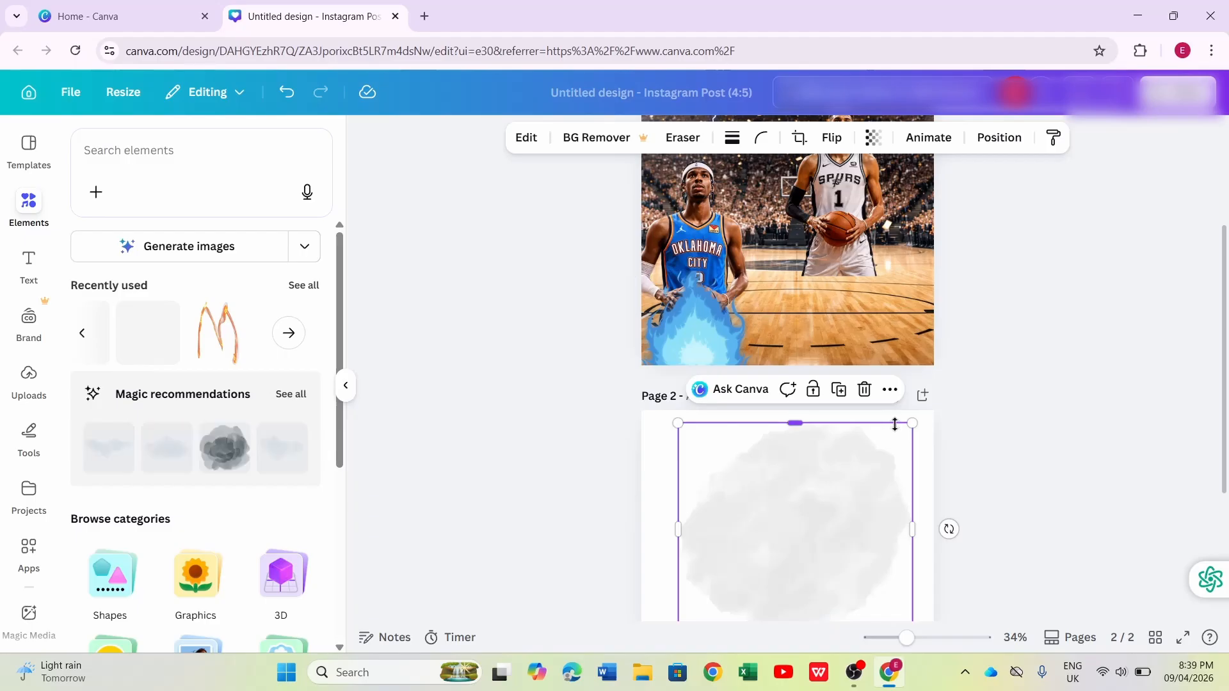
drag(911, 421, 796, 533)
drag(749, 580, 897, 296)
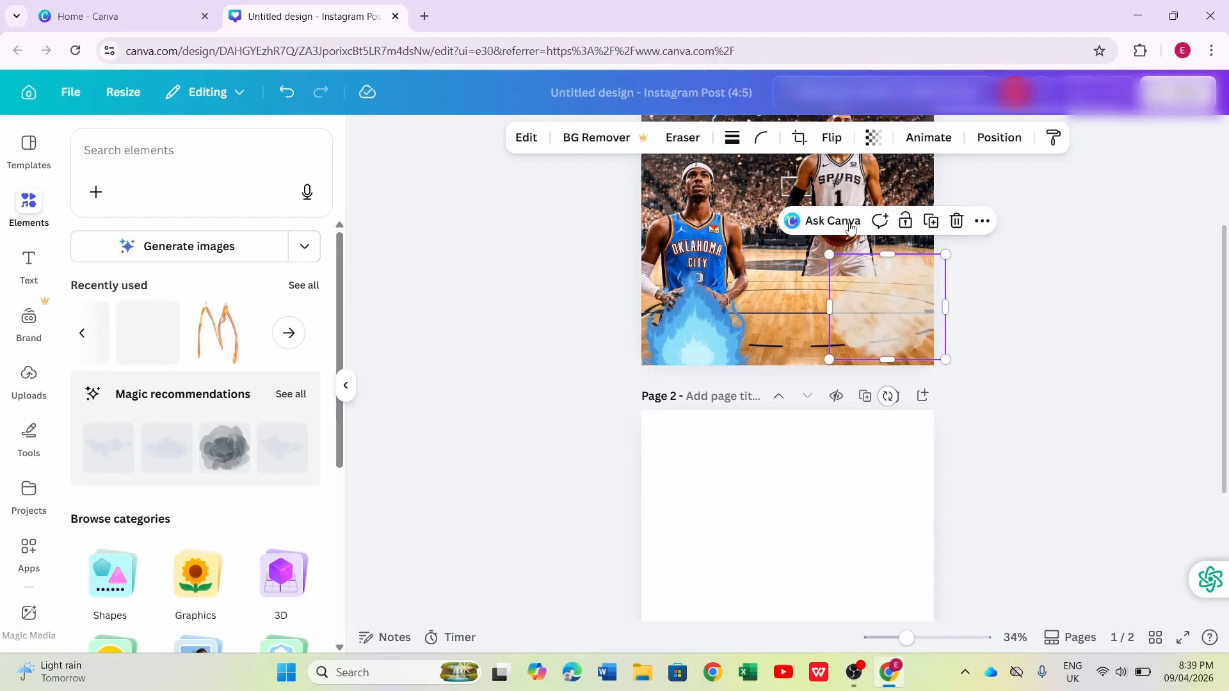
drag(846, 178, 893, 186)
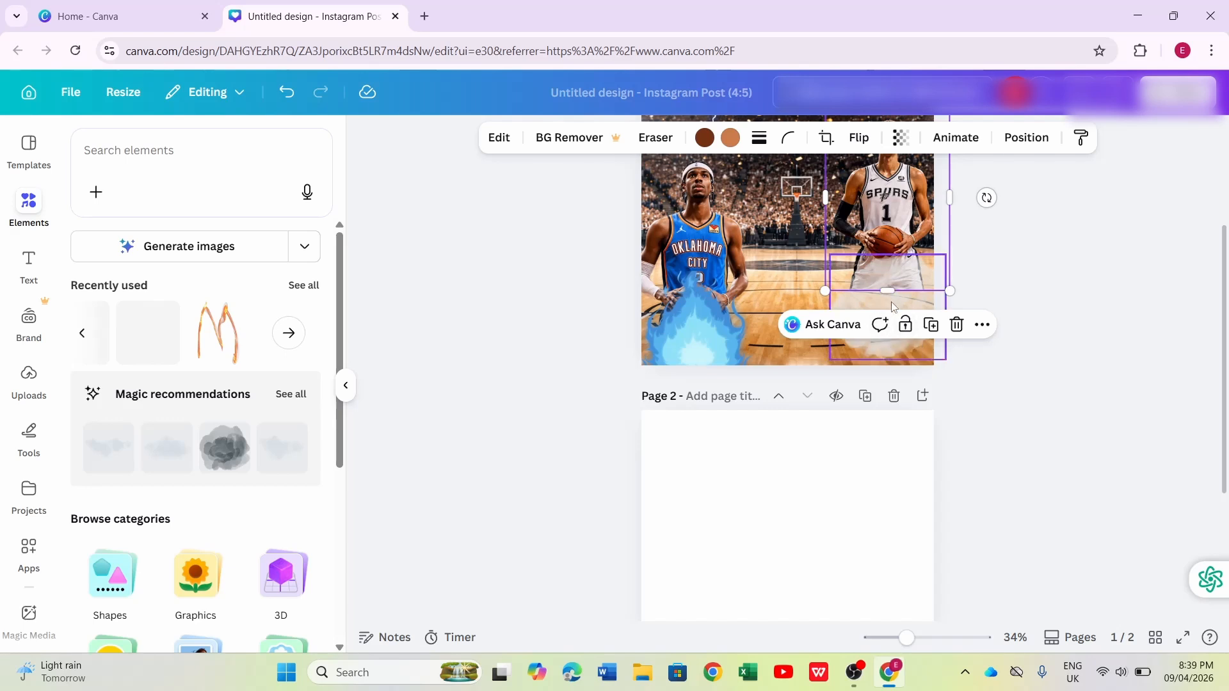
Step: Duplicate the smoke graphic below the Spurs player and offset the copy toward the page's bottom-right corner
click(893, 306)
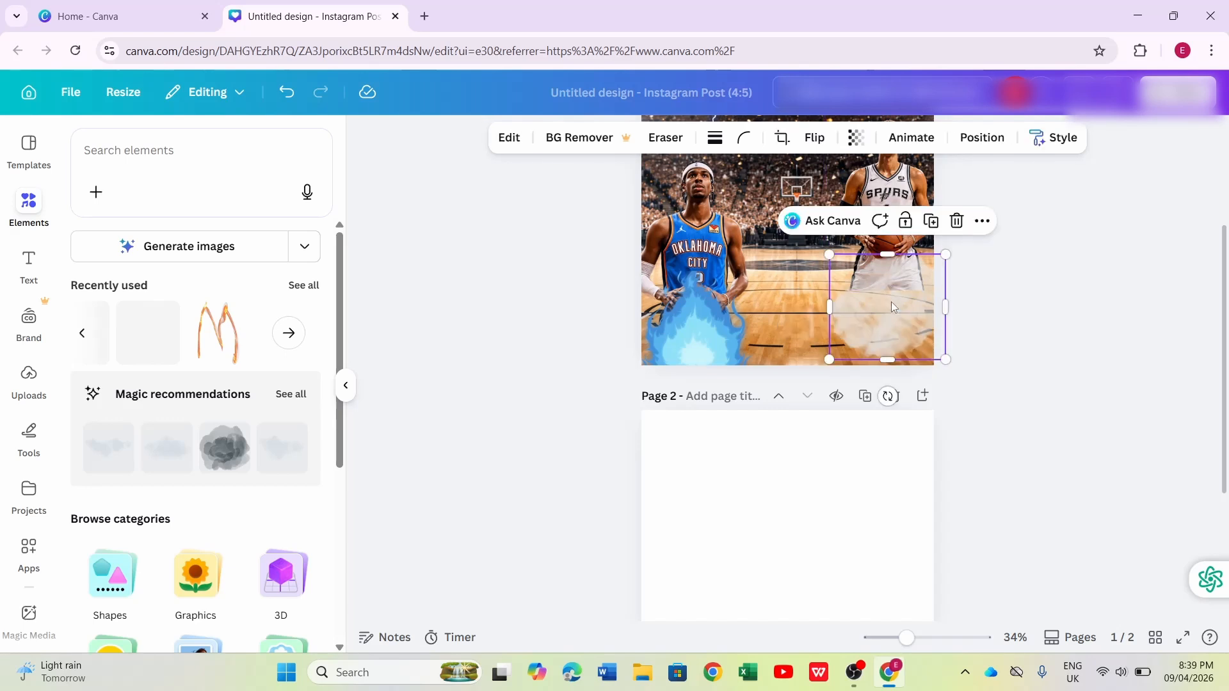
click(932, 222)
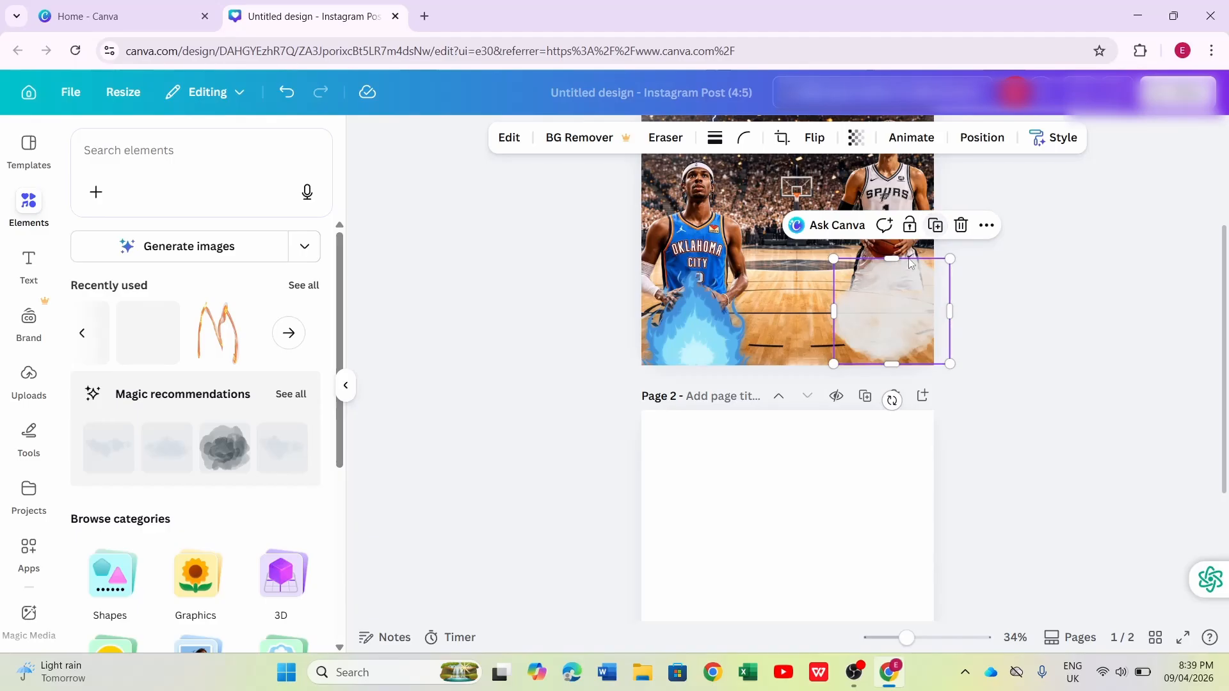
drag(881, 324, 898, 336)
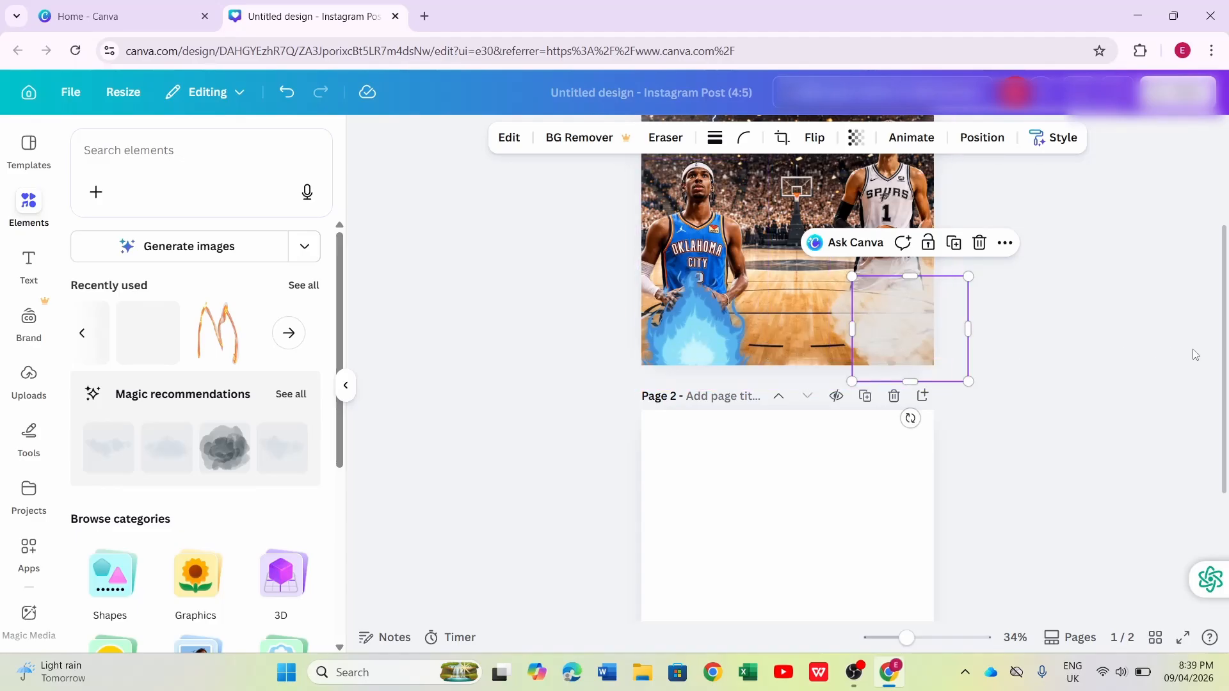
drag(1224, 355, 1215, 268)
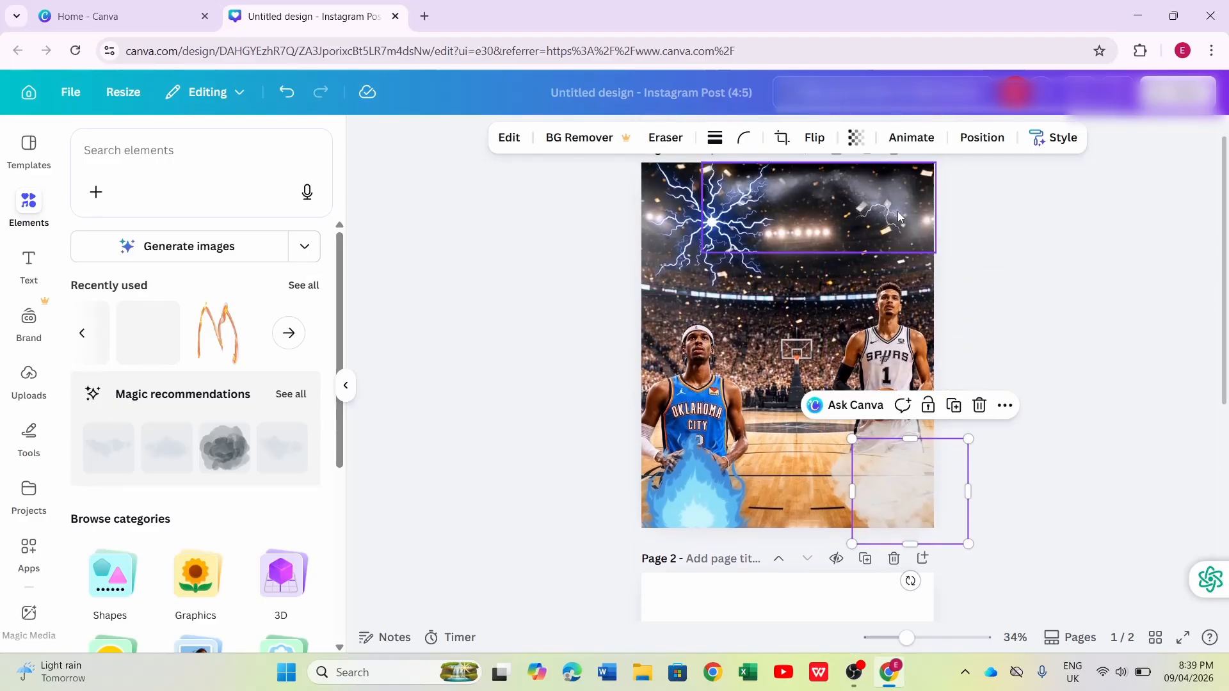
Step: Add a heading to page 1, clear its placeholder text, and set its font to Big Shoulders Display
click(28, 263)
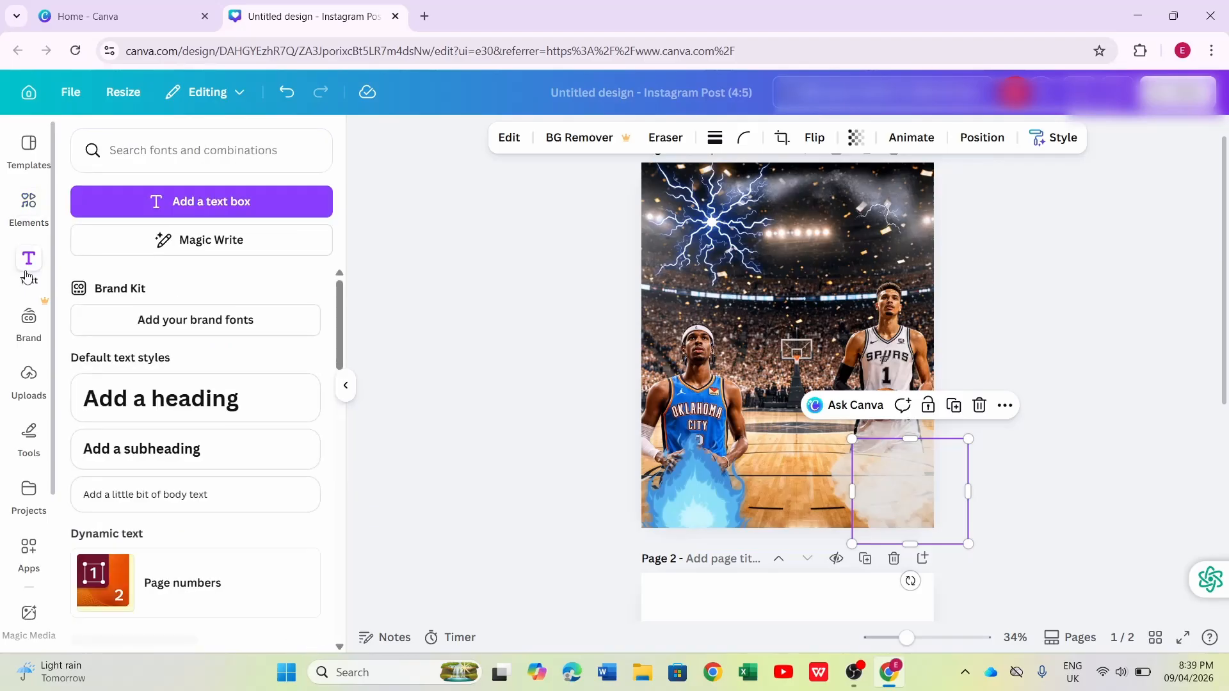
click(159, 401)
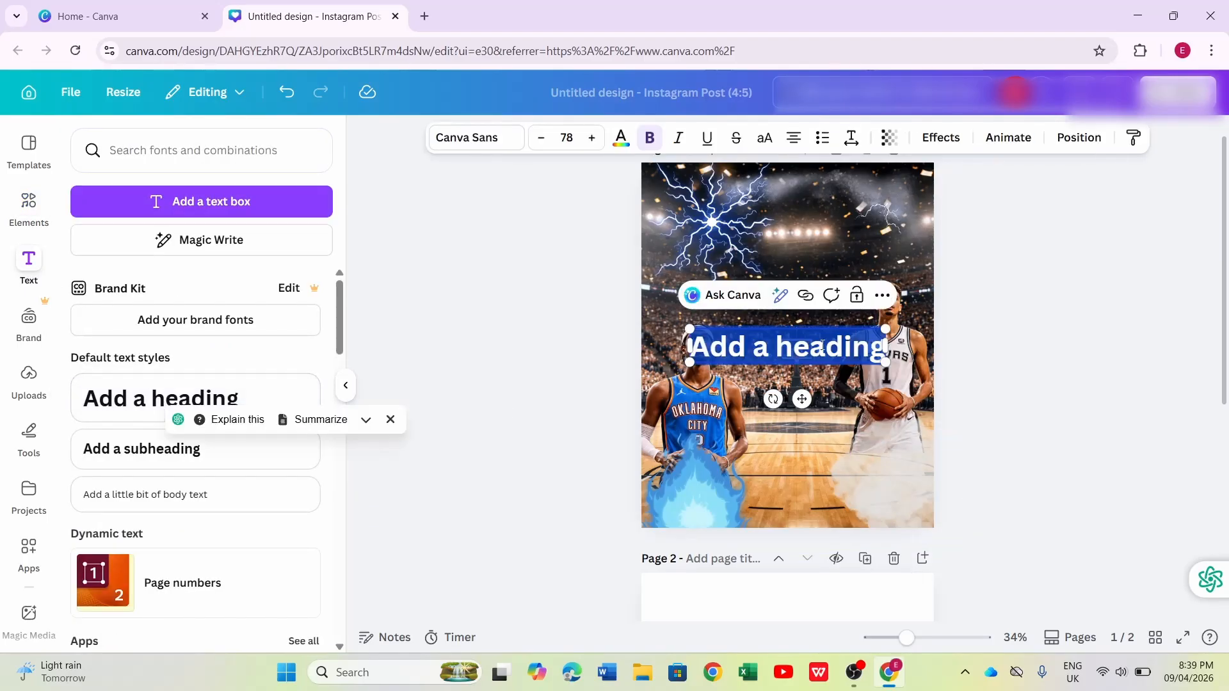
key(BackSpace)
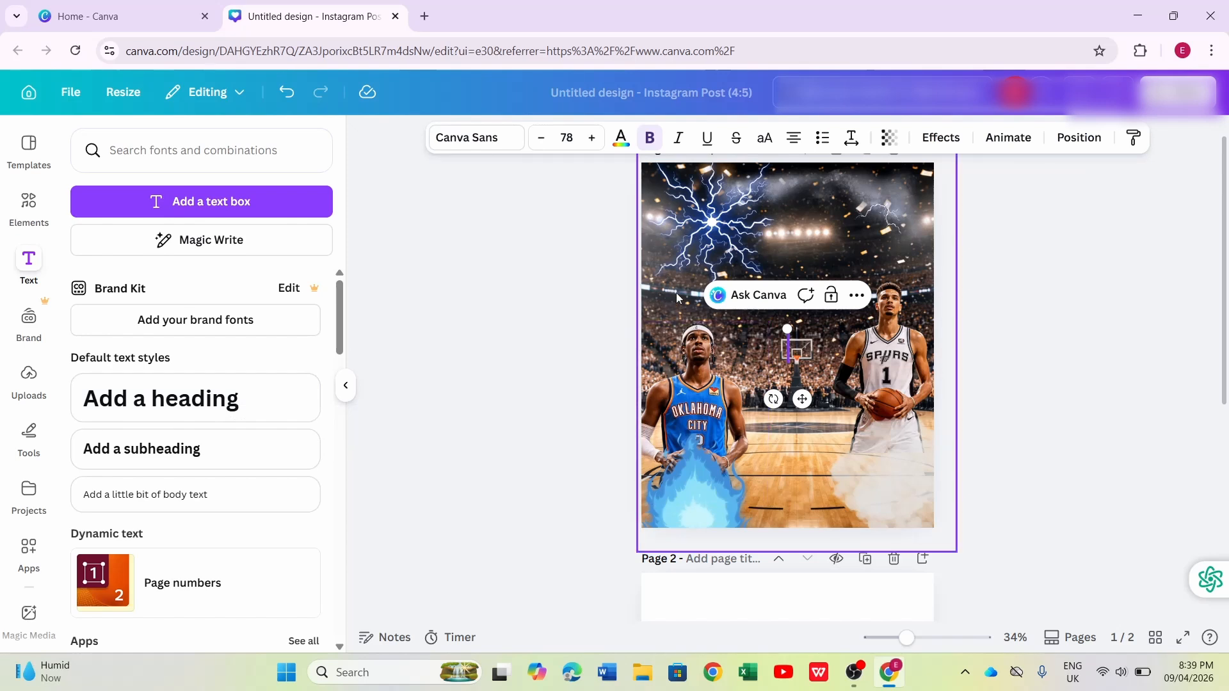
click(475, 148)
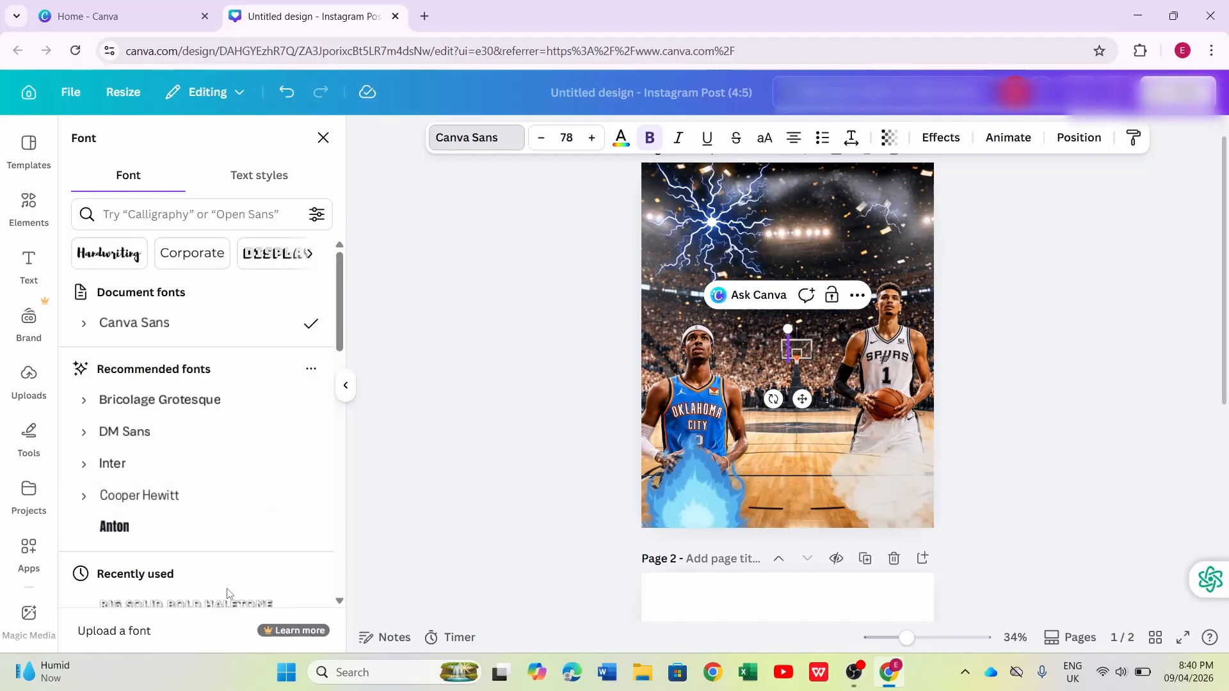
drag(336, 302, 338, 363)
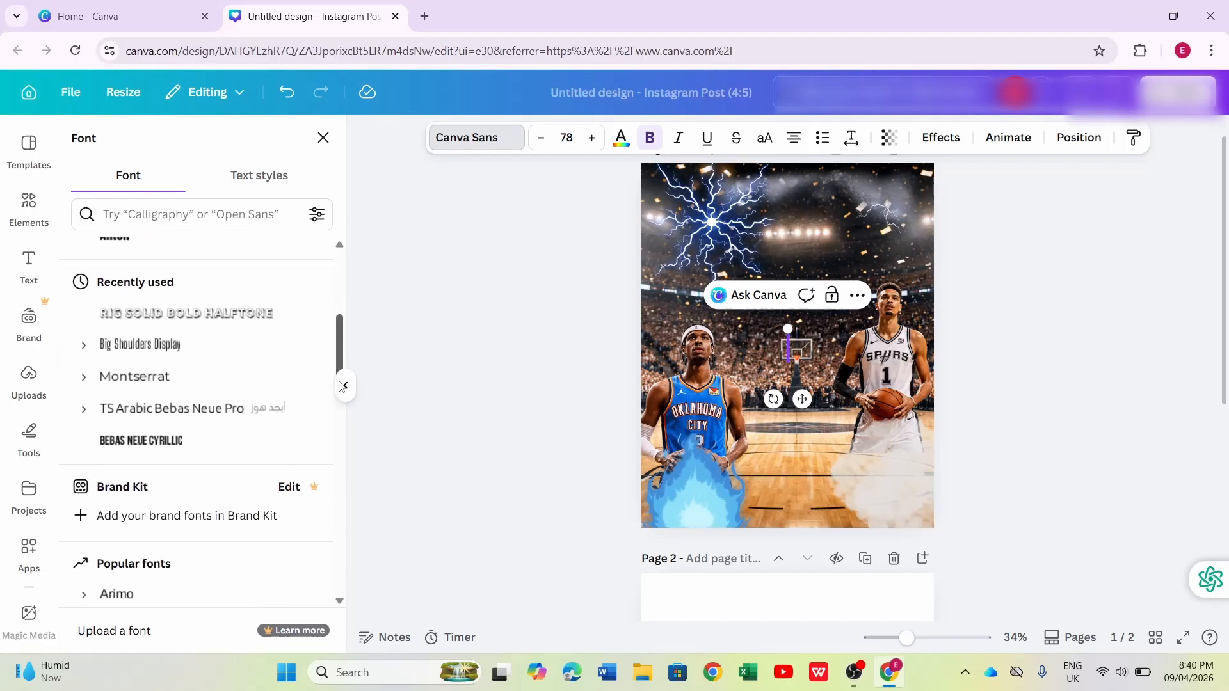
click(175, 350)
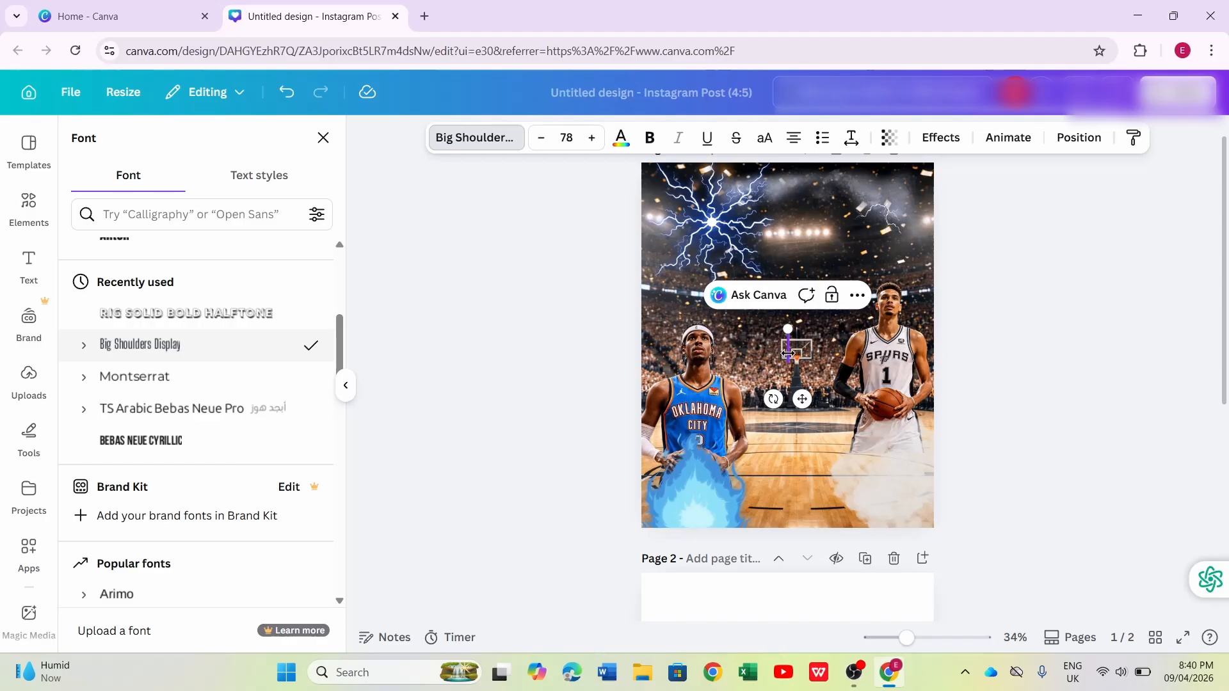
Step: Enter the heading text "2026 CHAMPIONSHIP" with "PREDICTION" on a second line
text(20)
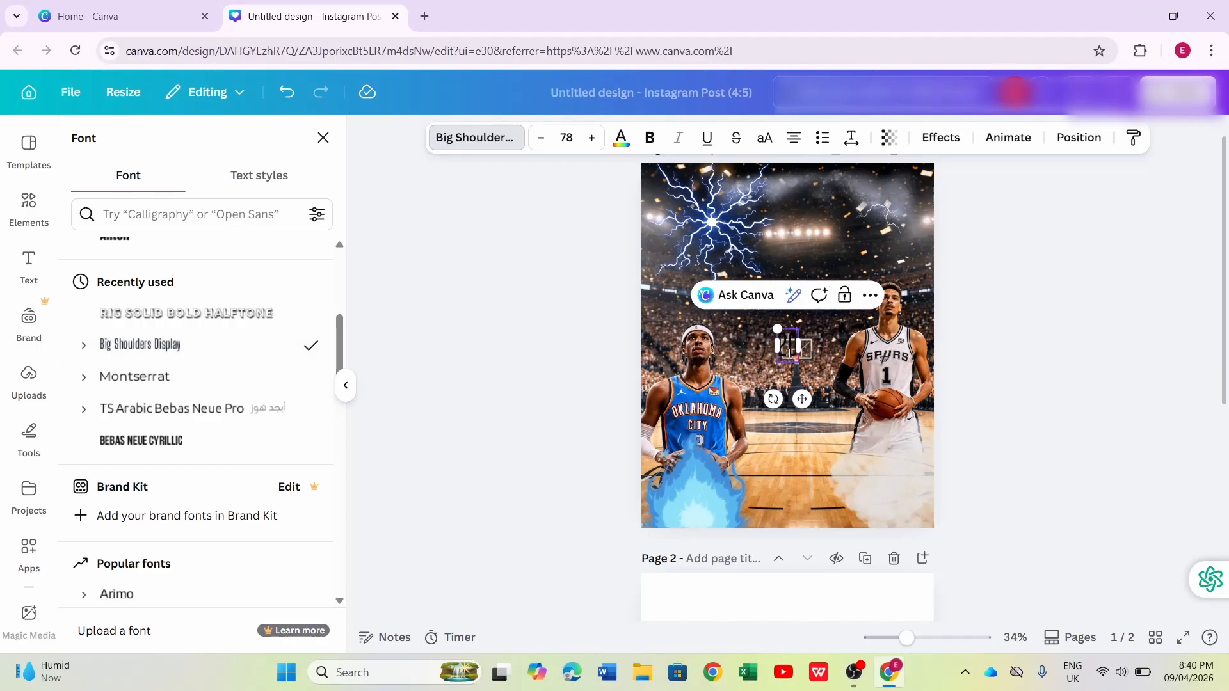
text(26 CH)
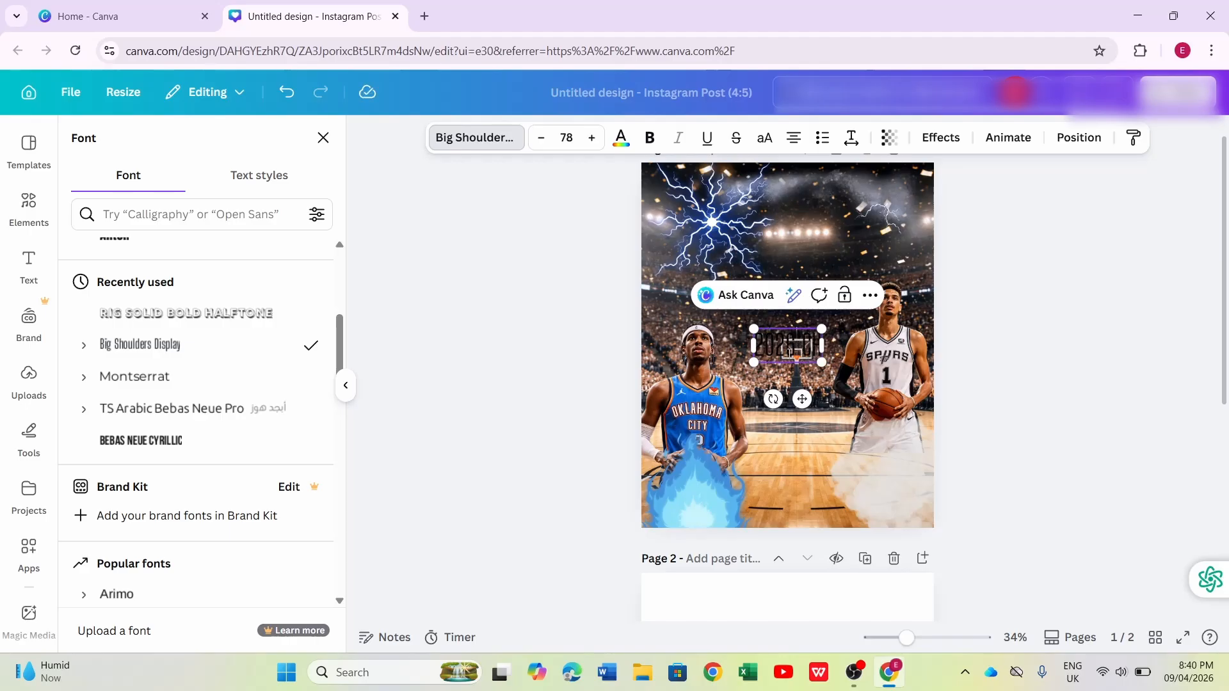
text(AMPIONSHIP)
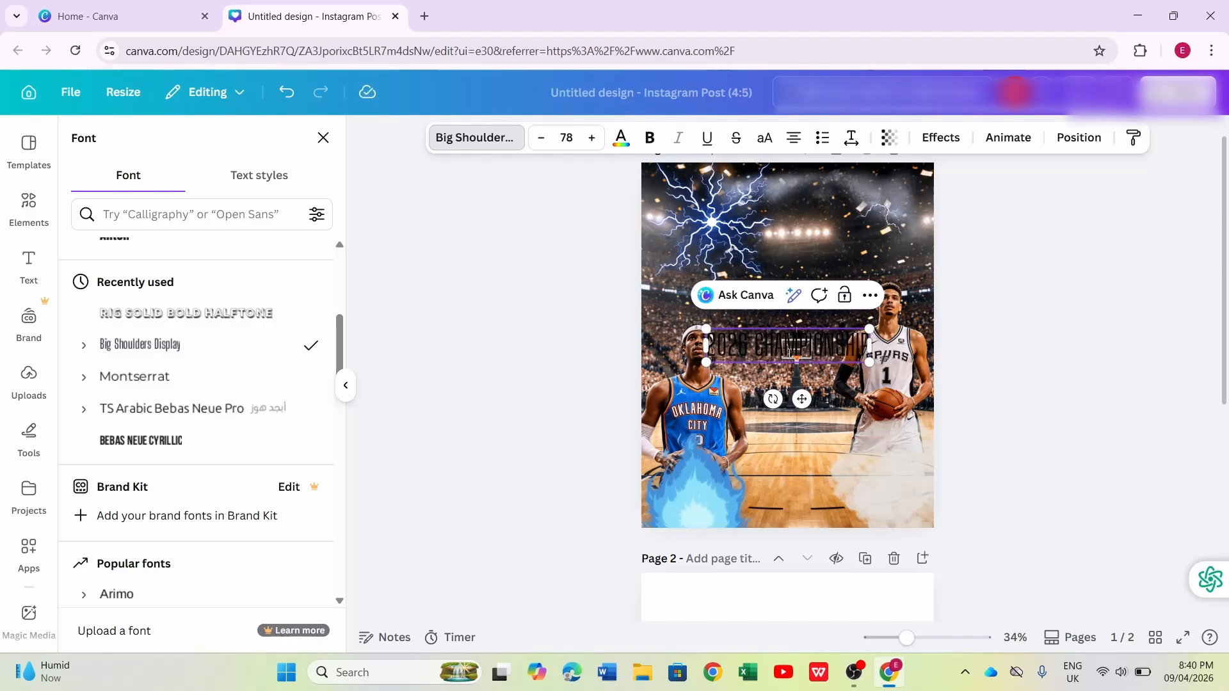
key(Return)
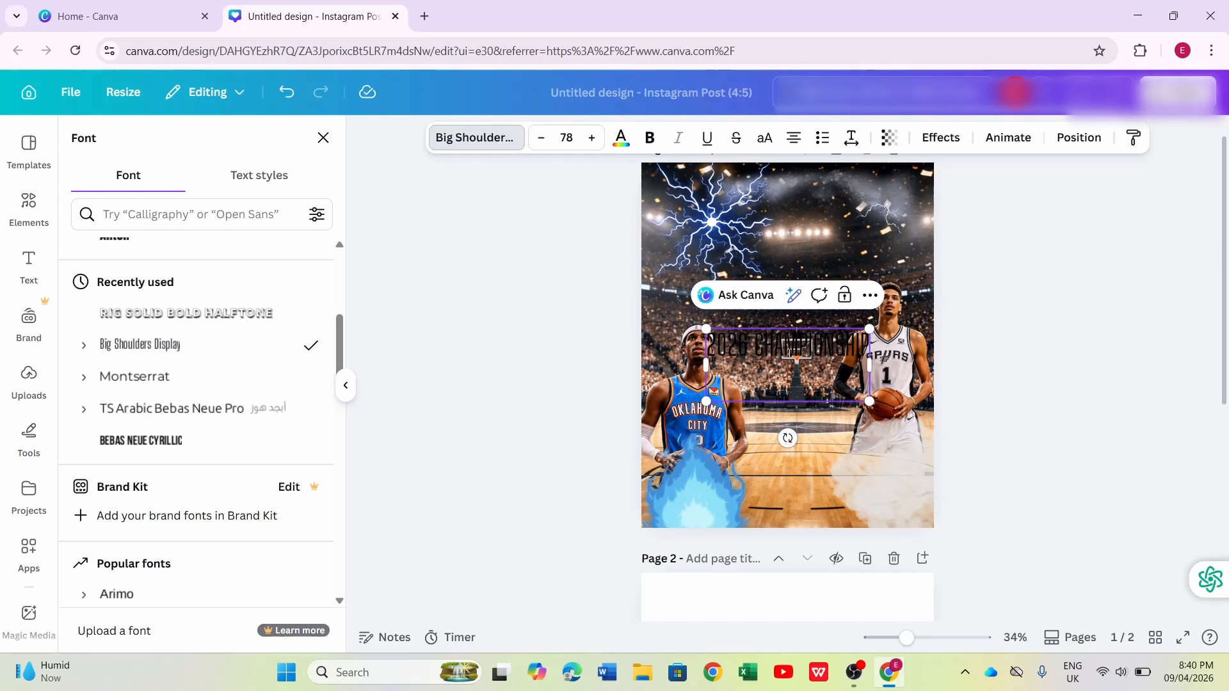
text(PREDIC)
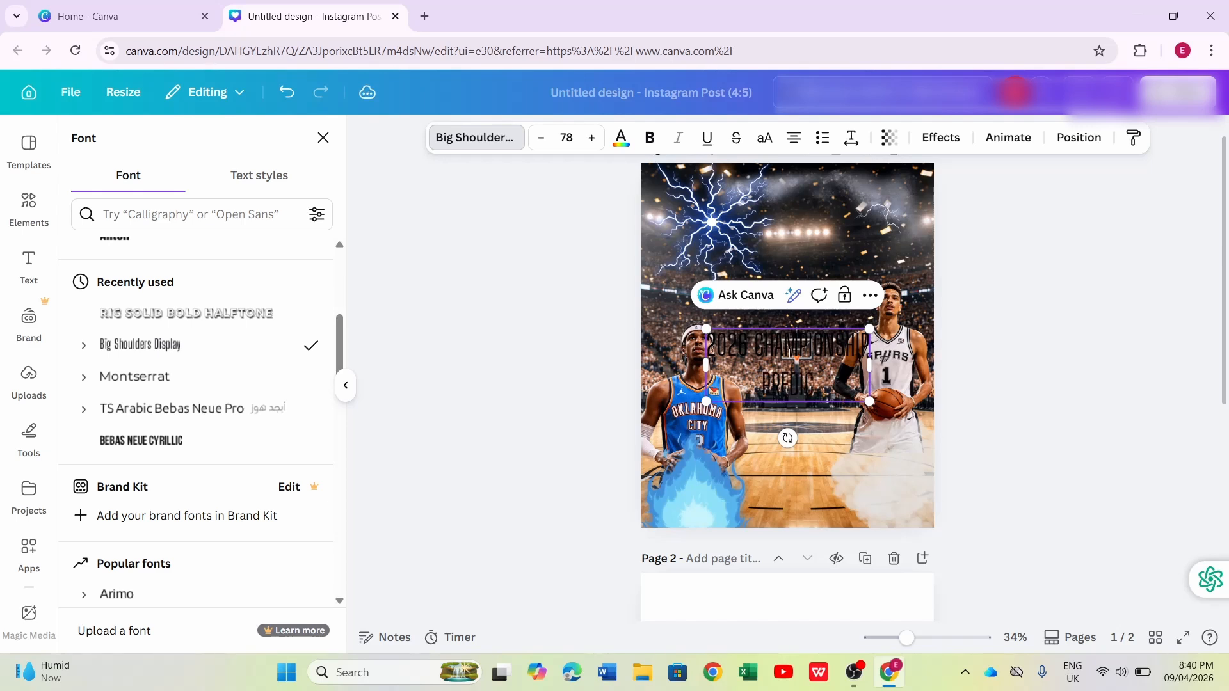
text(TIO)
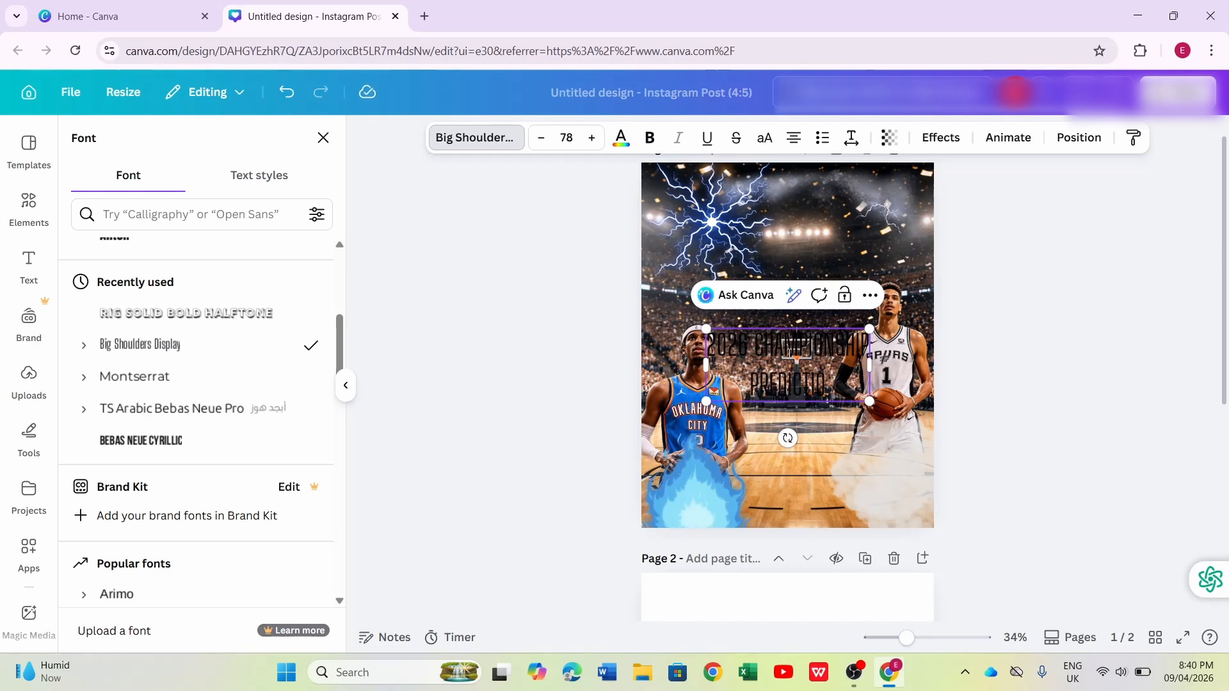
text(N)
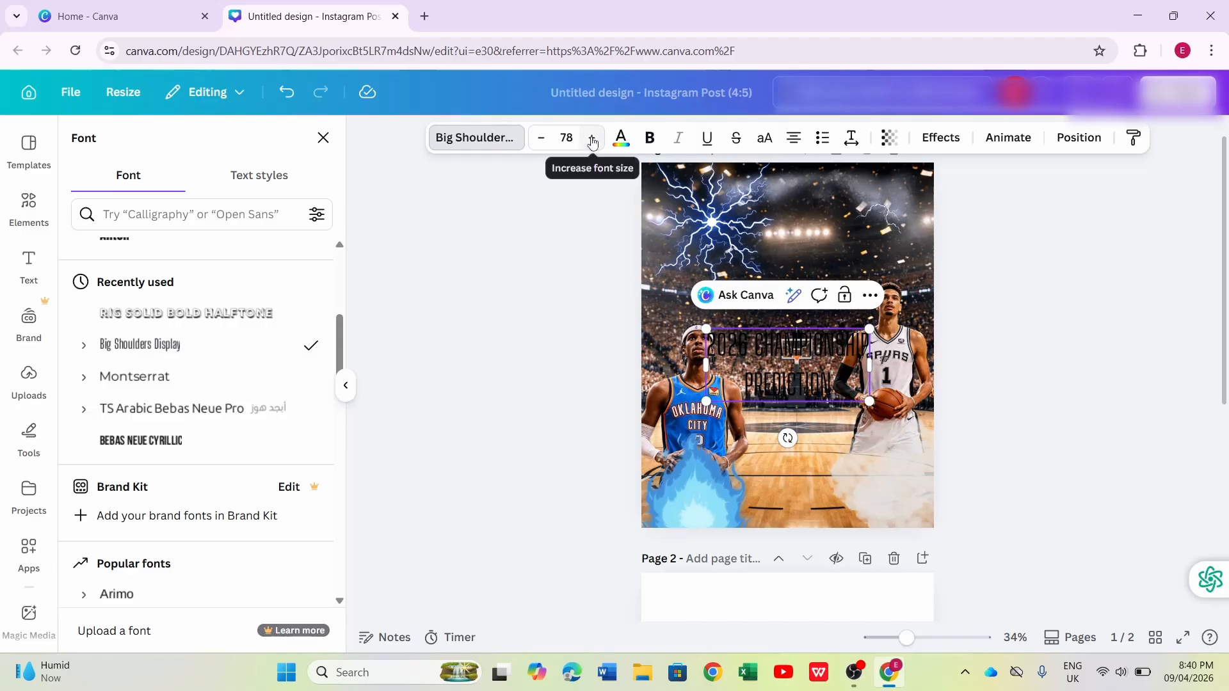
Step: Set the font size of the heading's "PREDICTION" line to 100
click(566, 138)
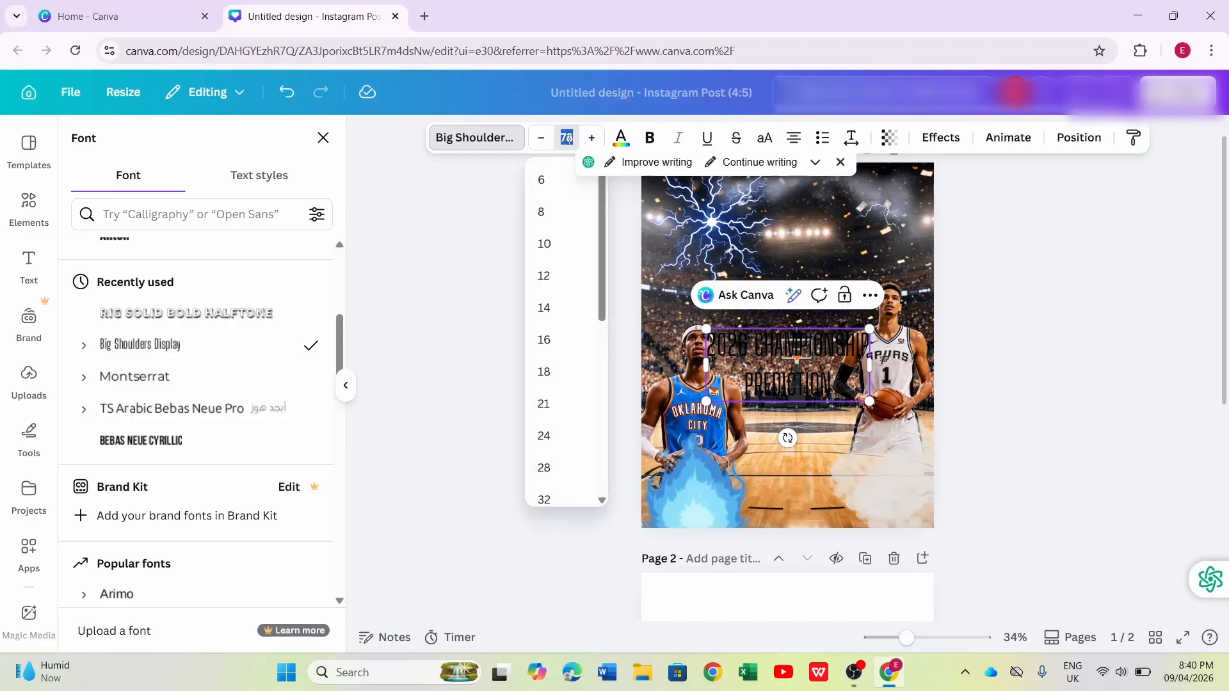
key(BackSpace)
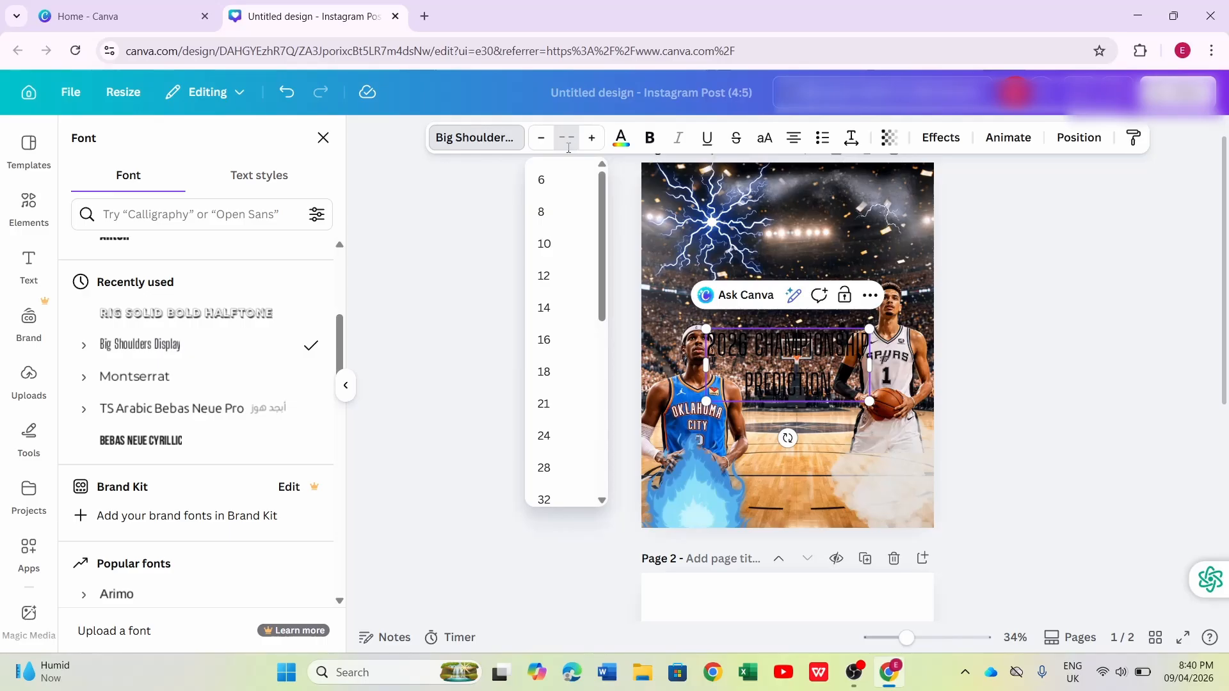
text(100)
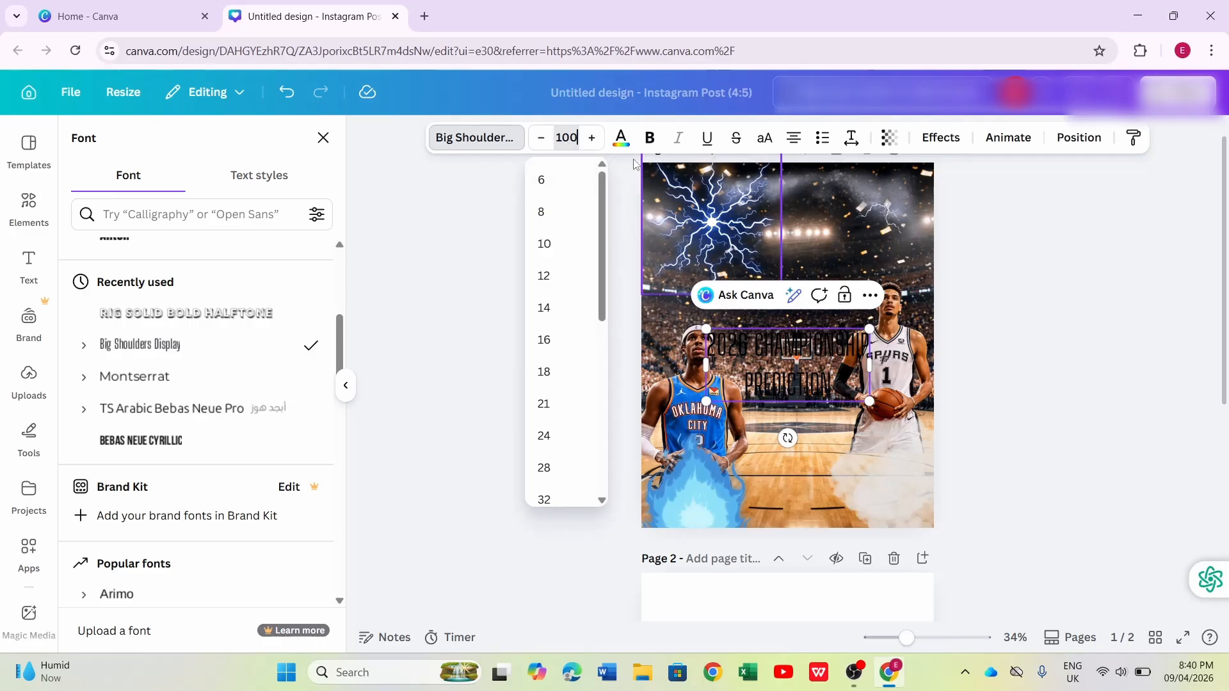
Step: Try to color the heading white without selecting its text
click(621, 138)
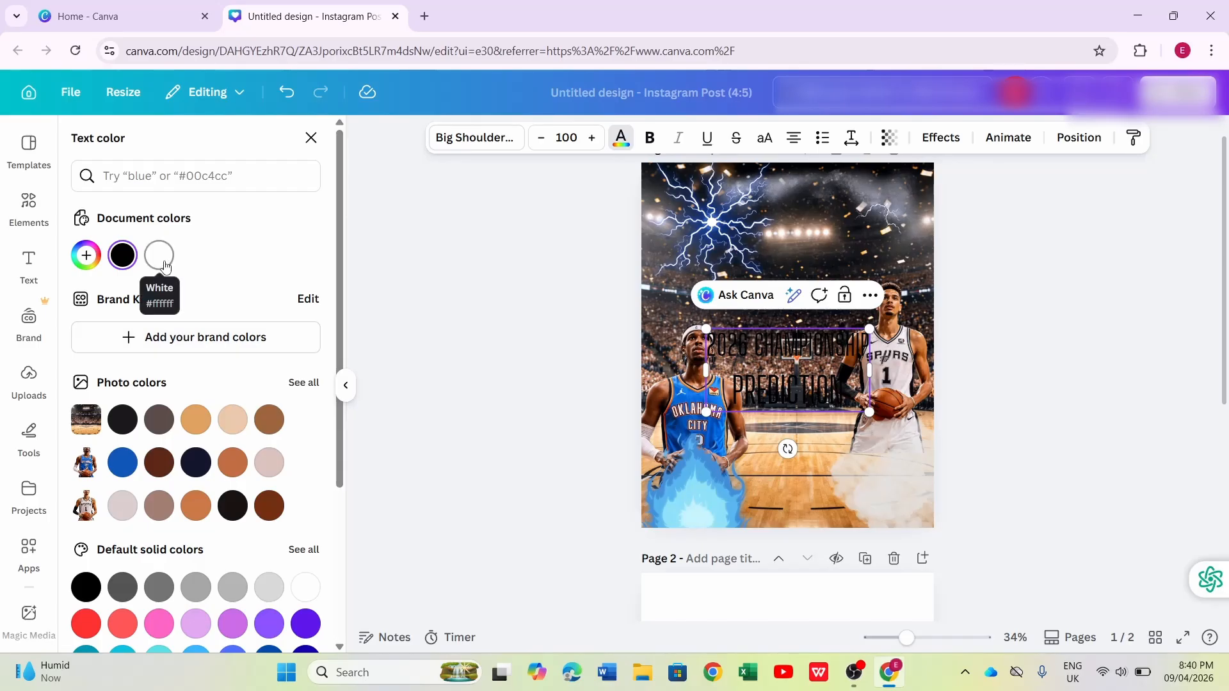
click(165, 265)
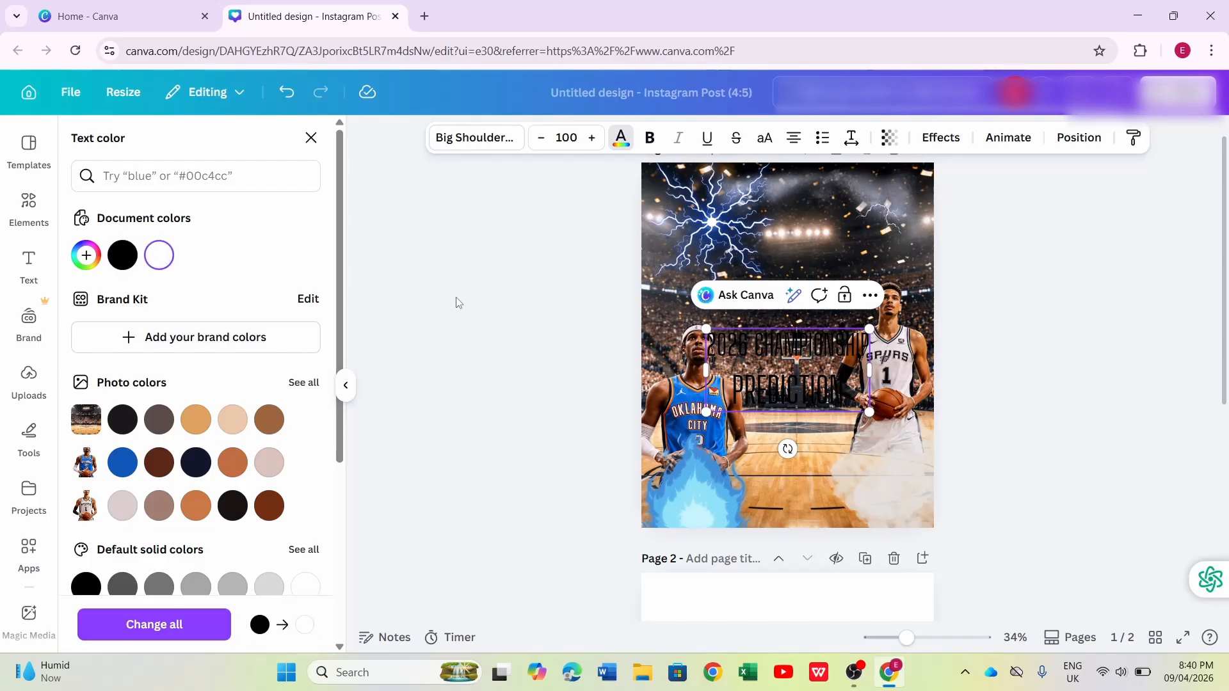
click(618, 143)
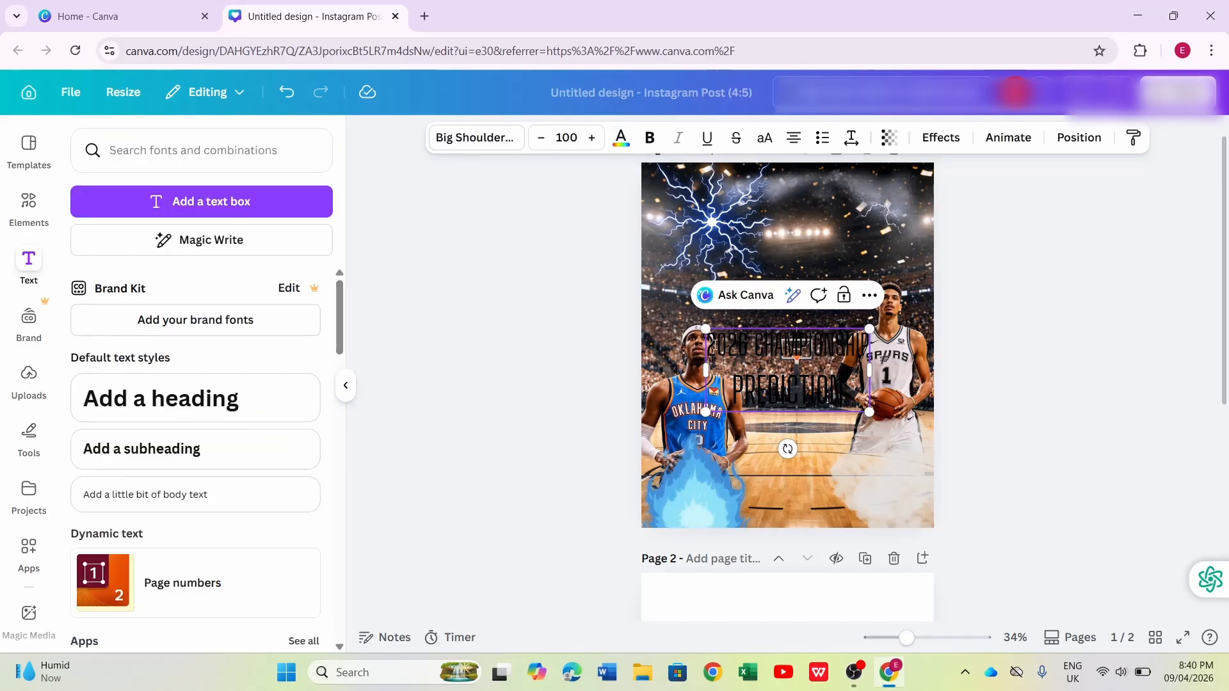
Step: Select both lines of the championship heading and color the text white (#ffffff)
drag(715, 346, 853, 384)
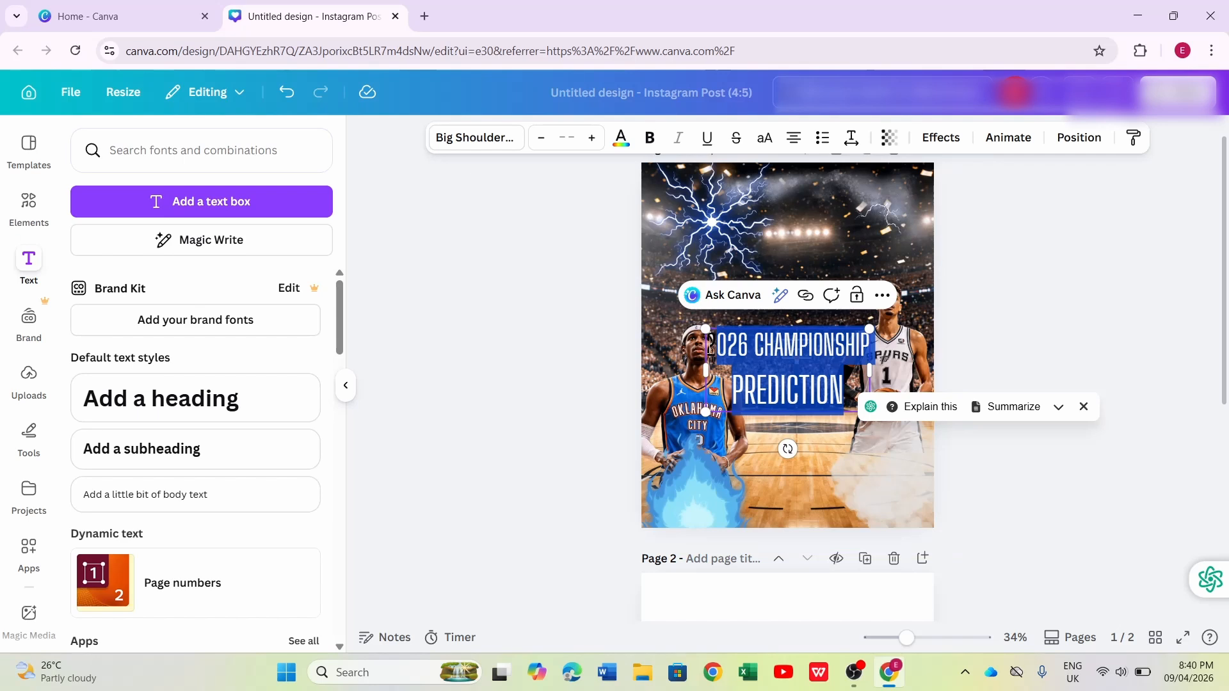
drag(709, 346, 862, 390)
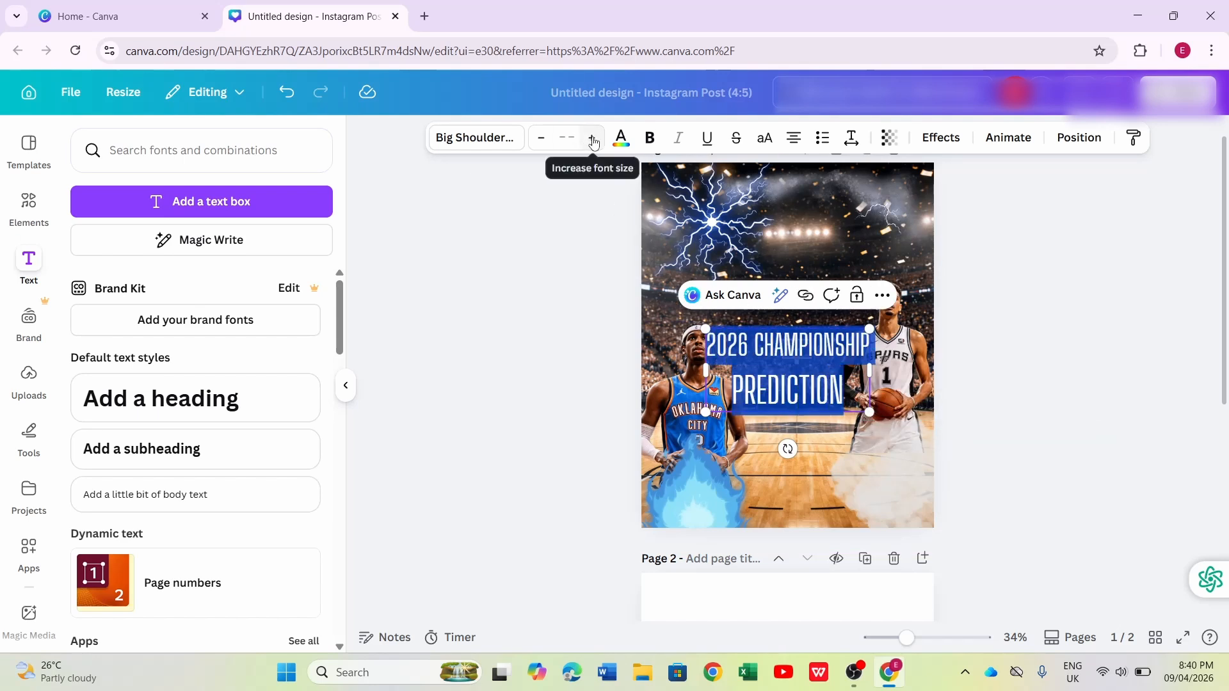
click(621, 137)
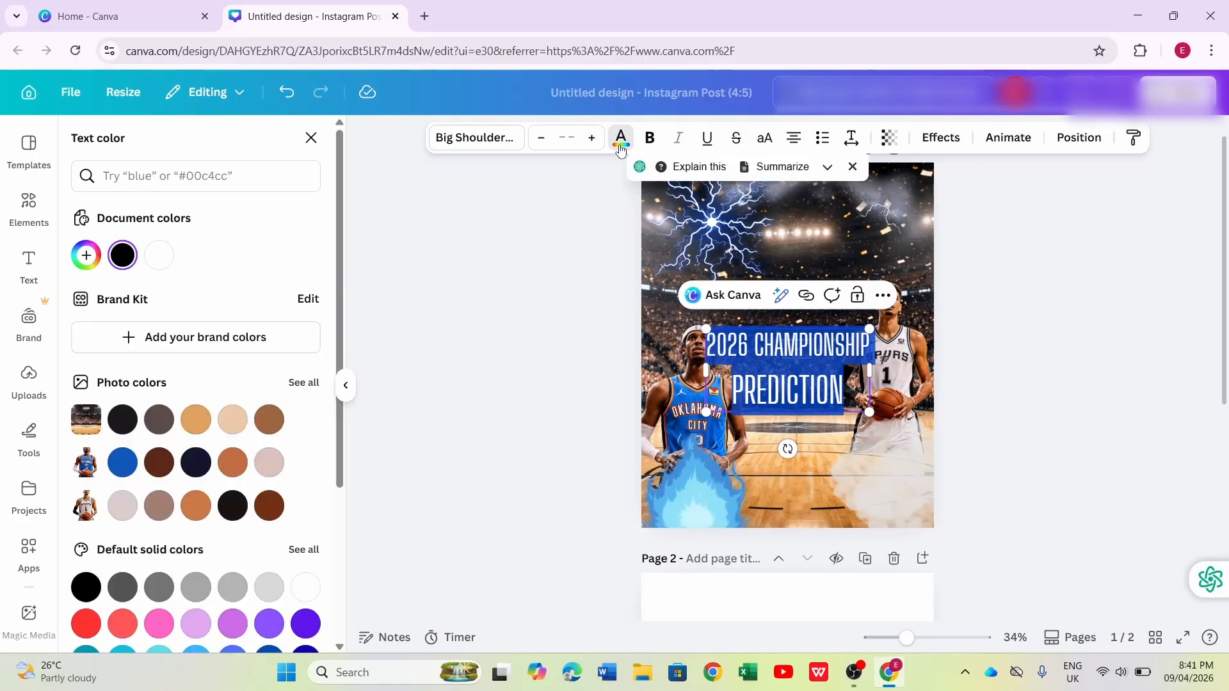
click(161, 255)
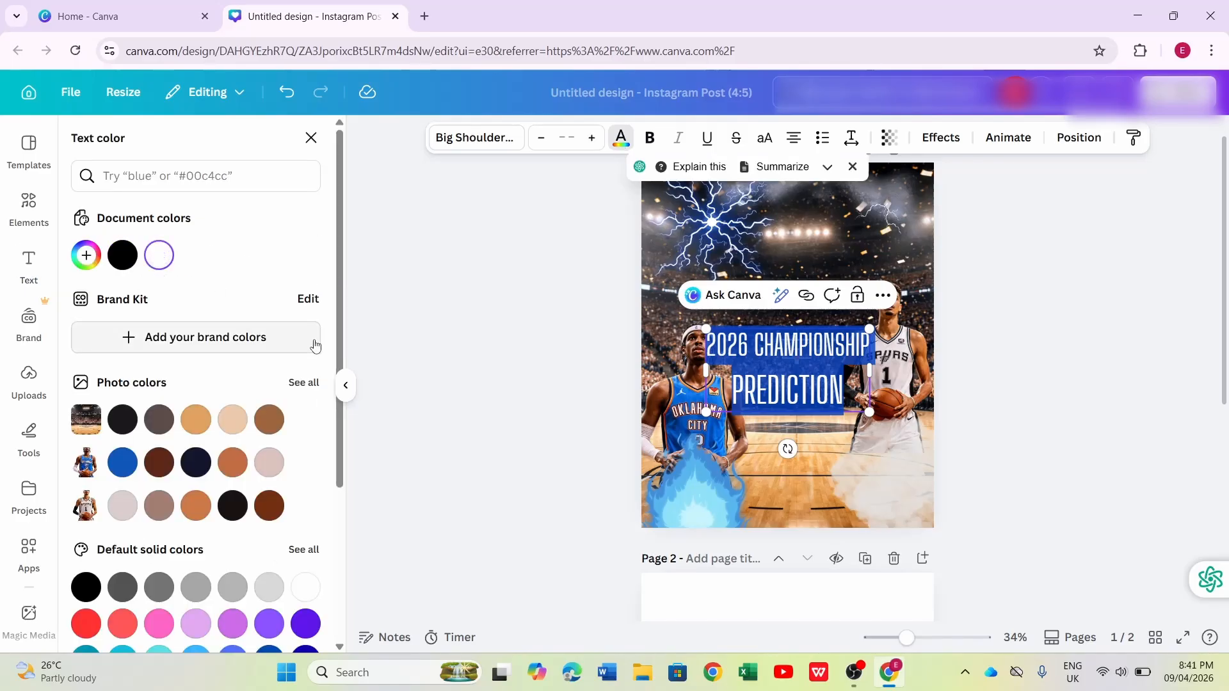
Step: Try the Glow effect on the championship heading and replace it with the Neon effect
click(940, 137)
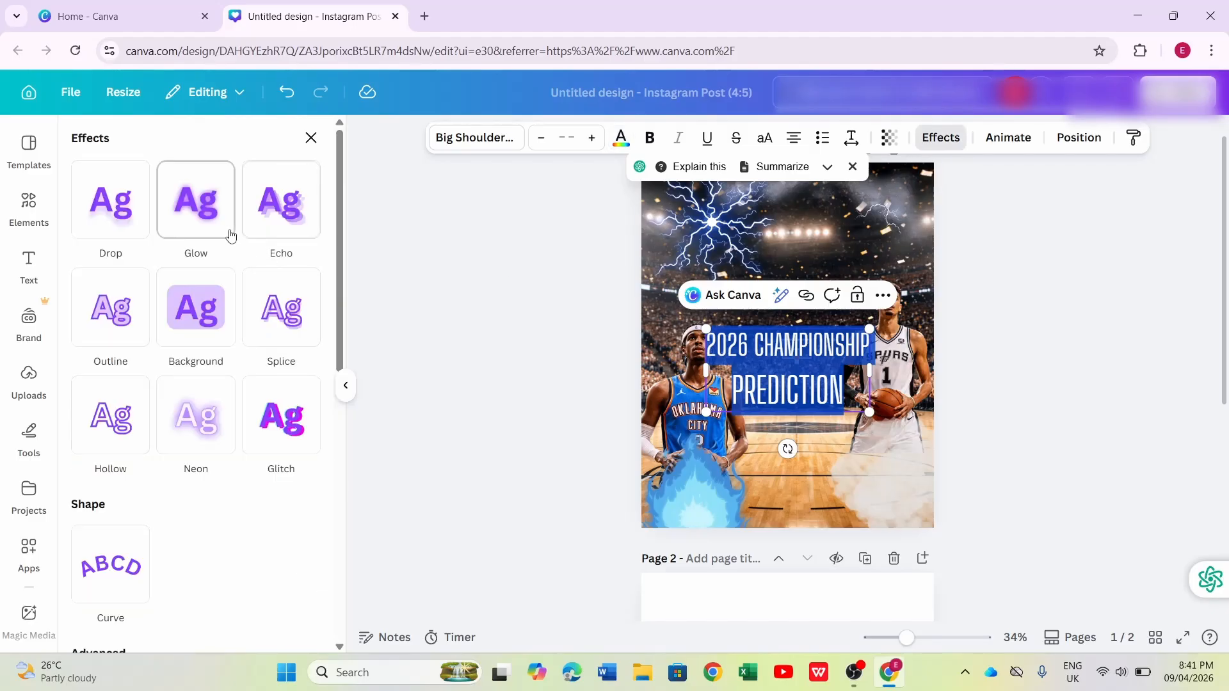
click(208, 218)
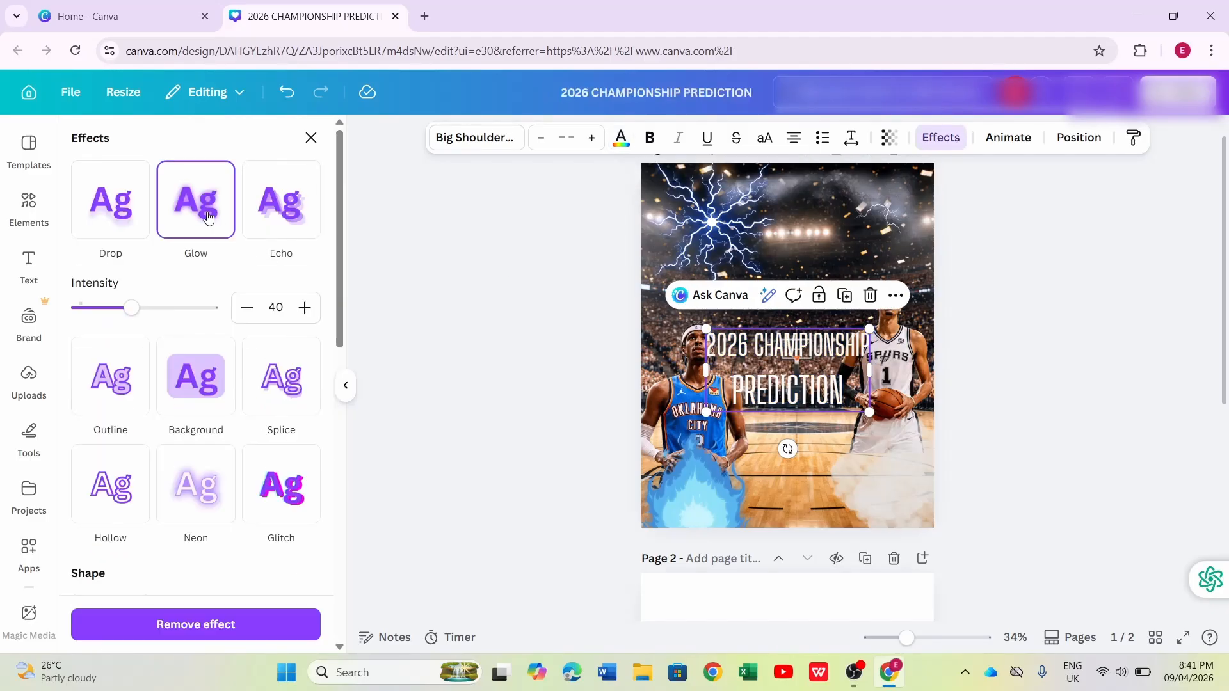
click(201, 477)
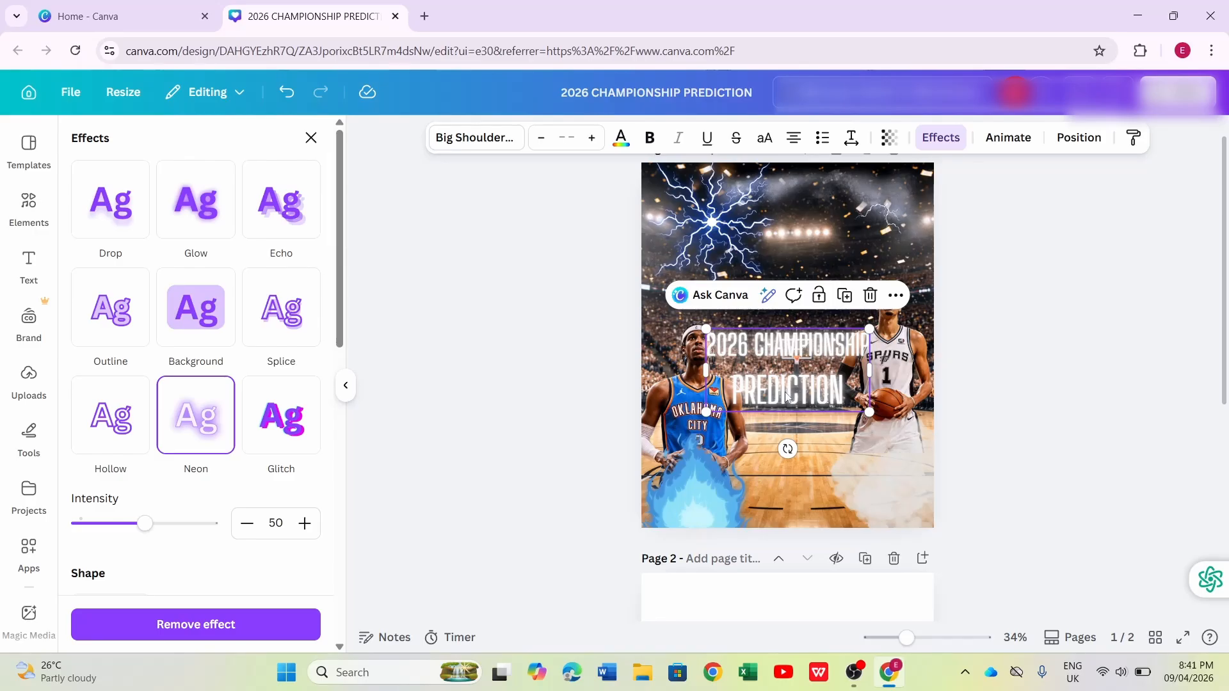
Step: Move the championship heading to the top of page 1 and center it horizontally on the page
drag(788, 393, 801, 227)
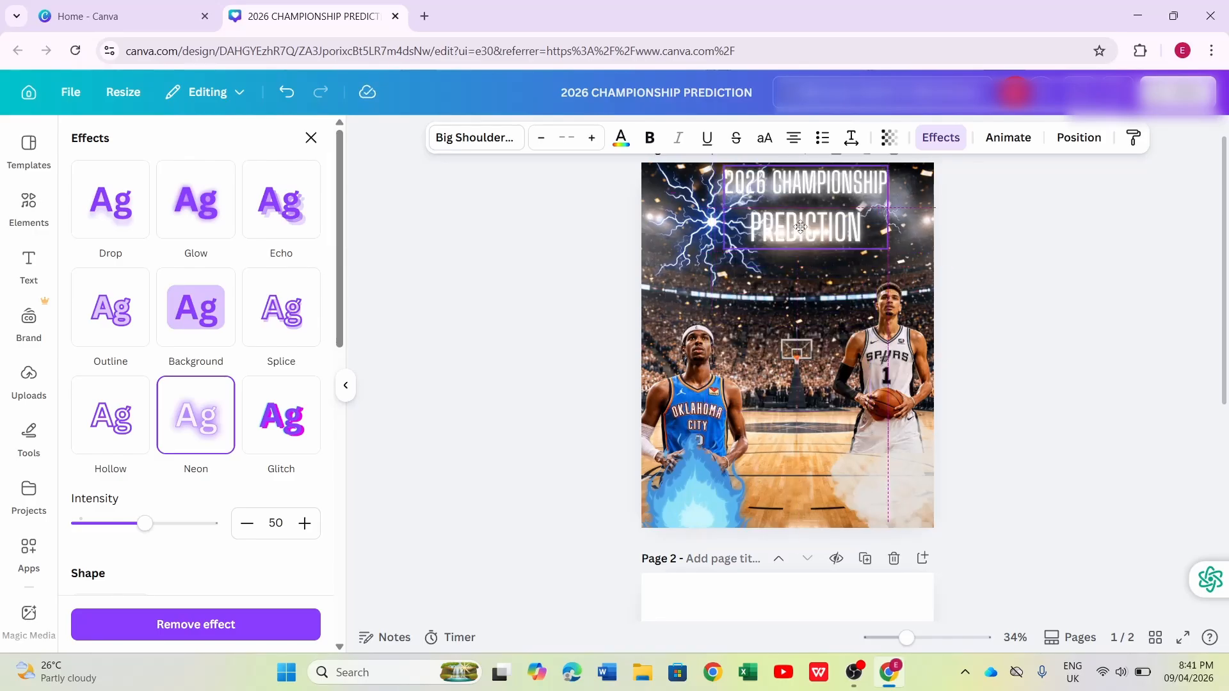
drag(802, 229, 803, 229)
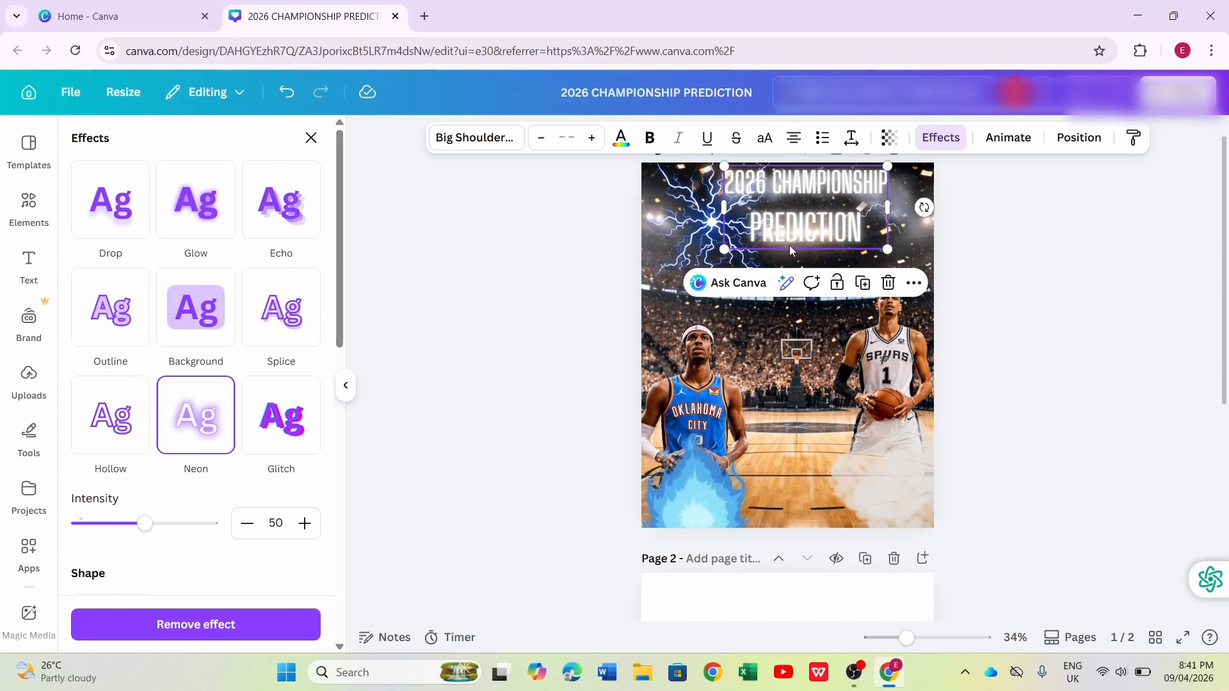
click(913, 283)
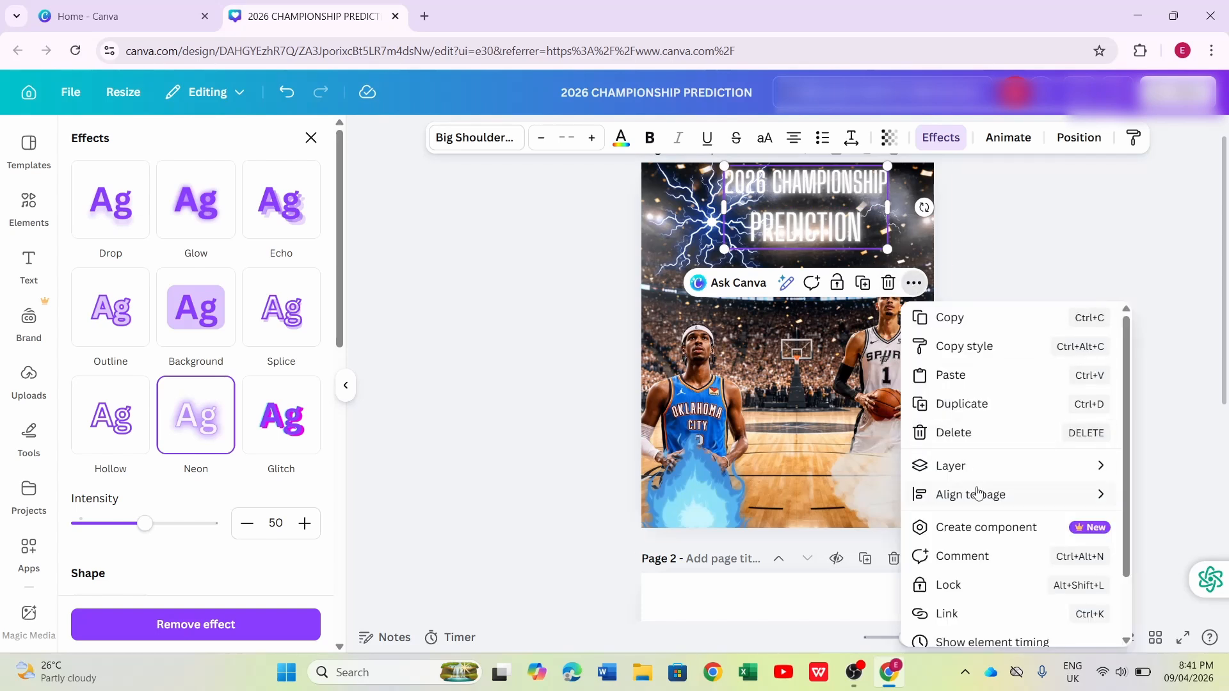
mouse_move(974, 497)
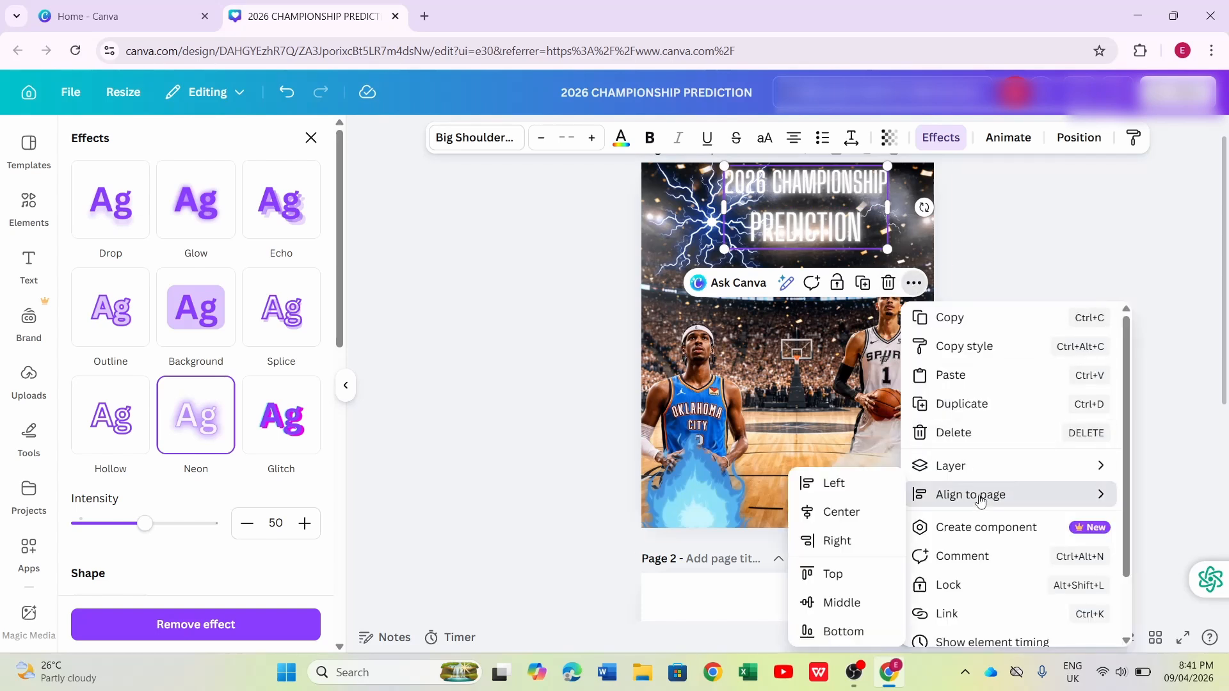
click(856, 514)
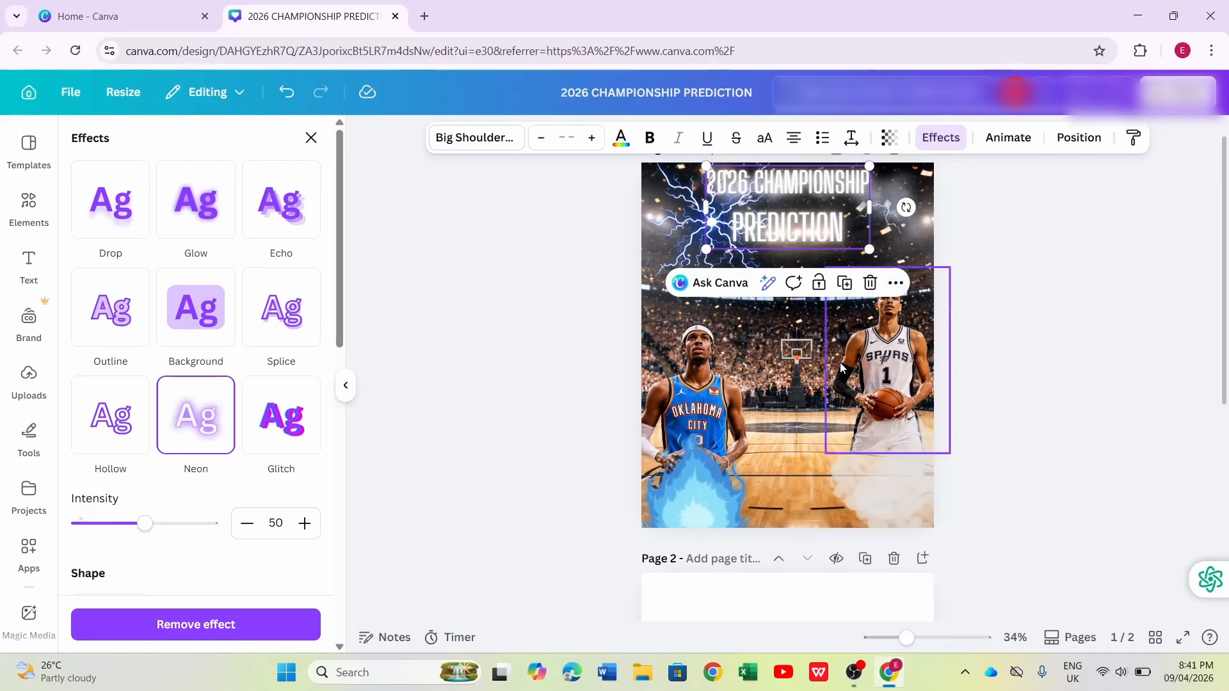
Step: Add a subheading reading "WHO WILL WIN?" and place it between the two players' heads on page 1
click(788, 398)
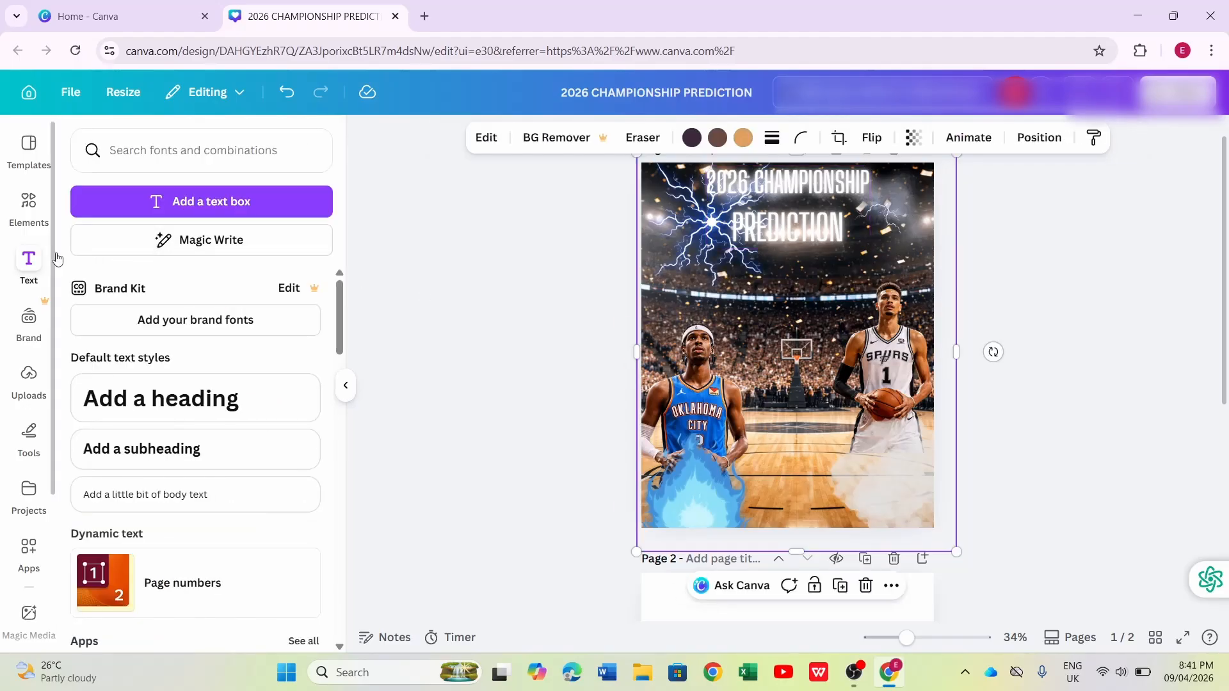
click(24, 267)
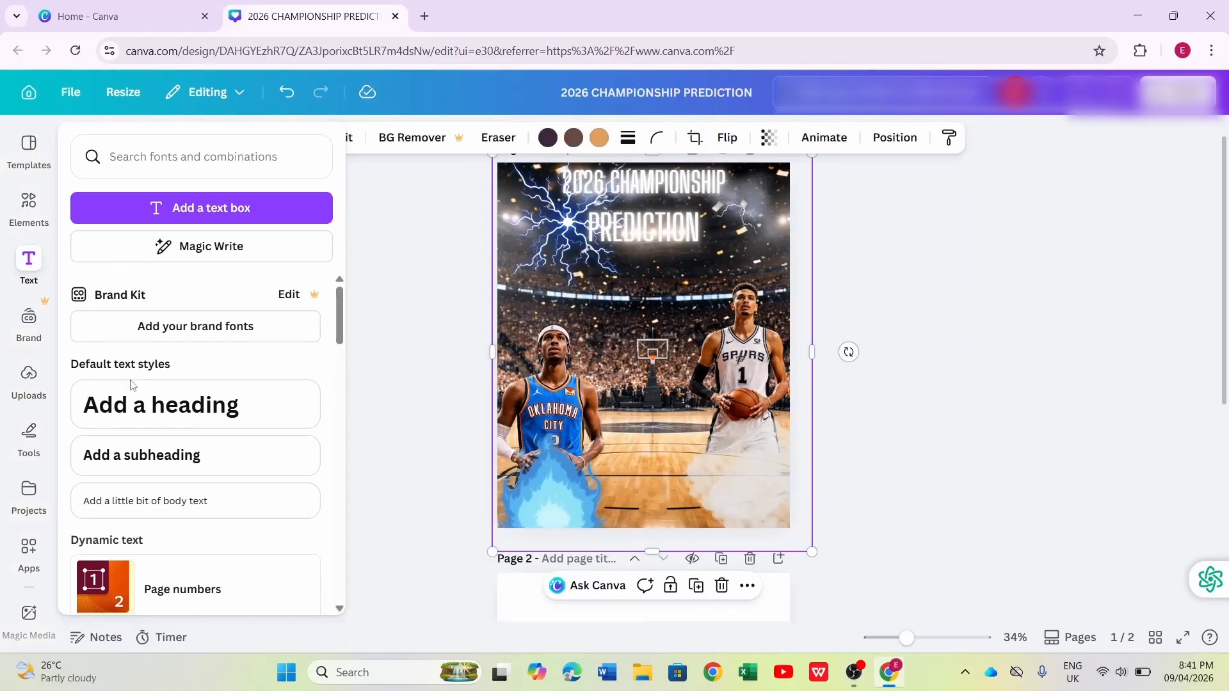
click(171, 455)
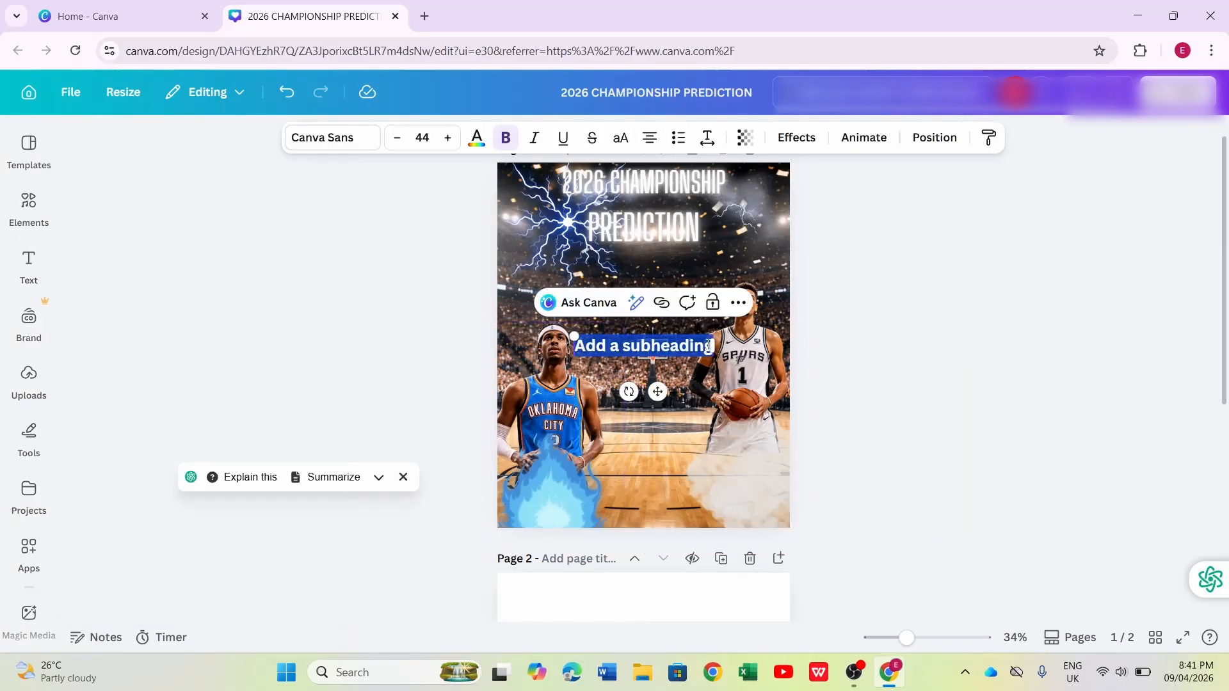
key(BackSpace)
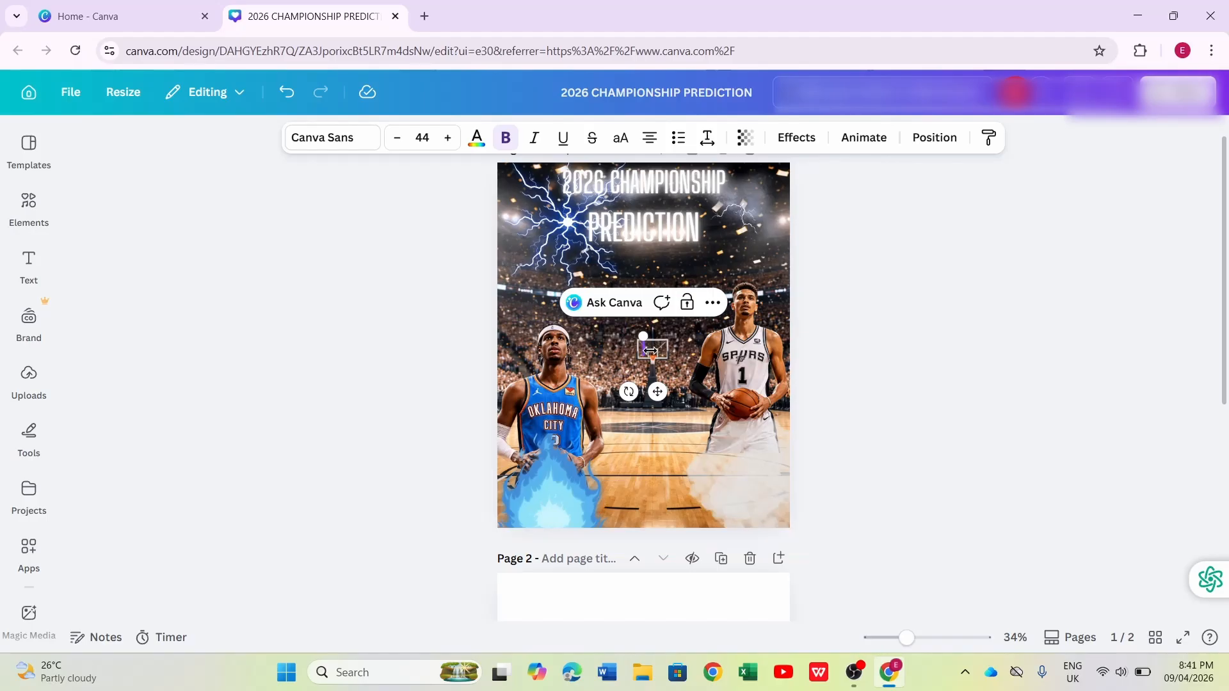
text(WH)
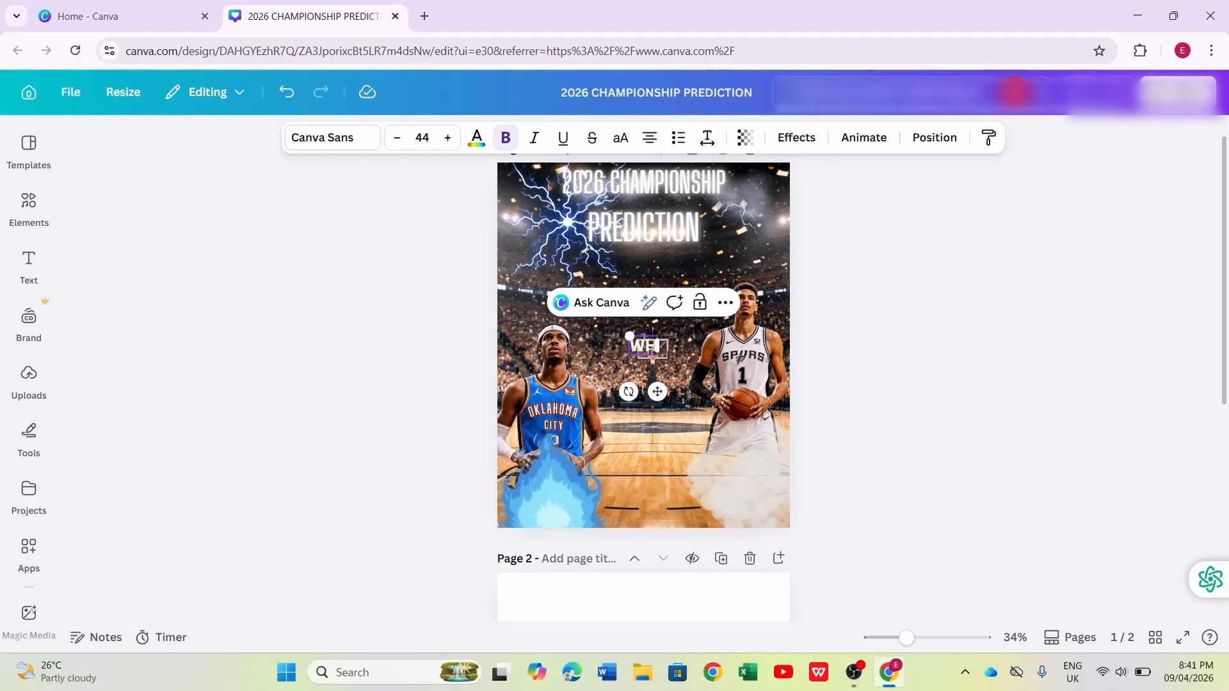
text(O WILL W)
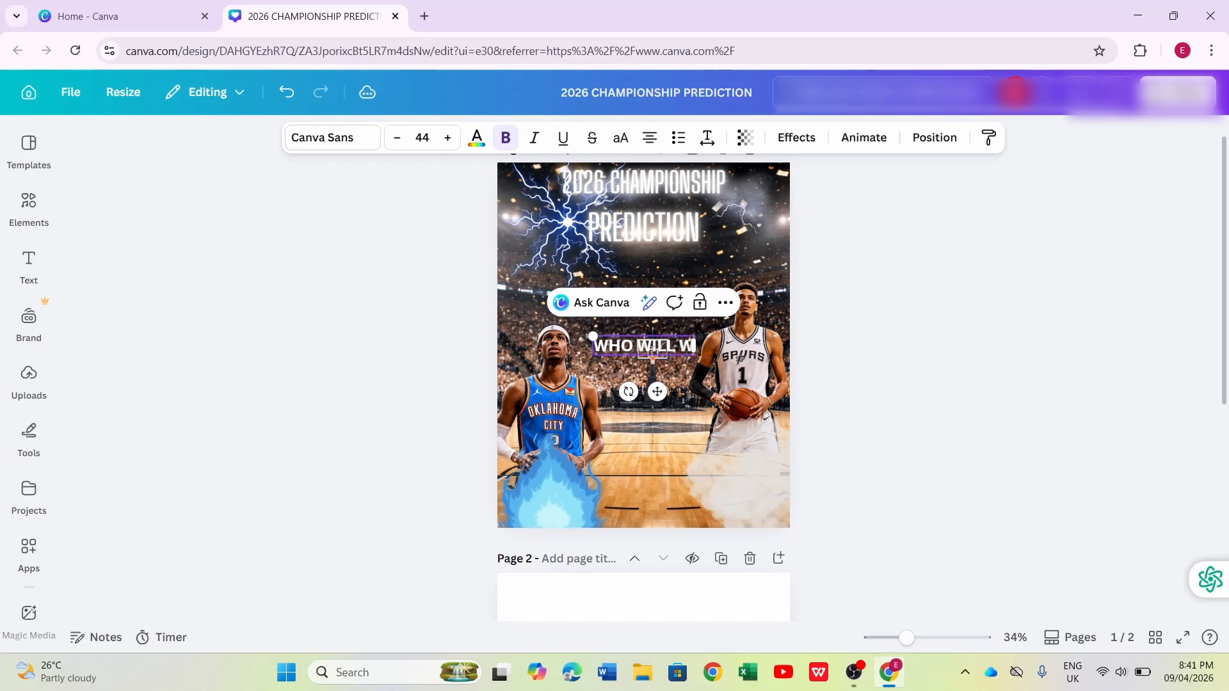
text(IN)
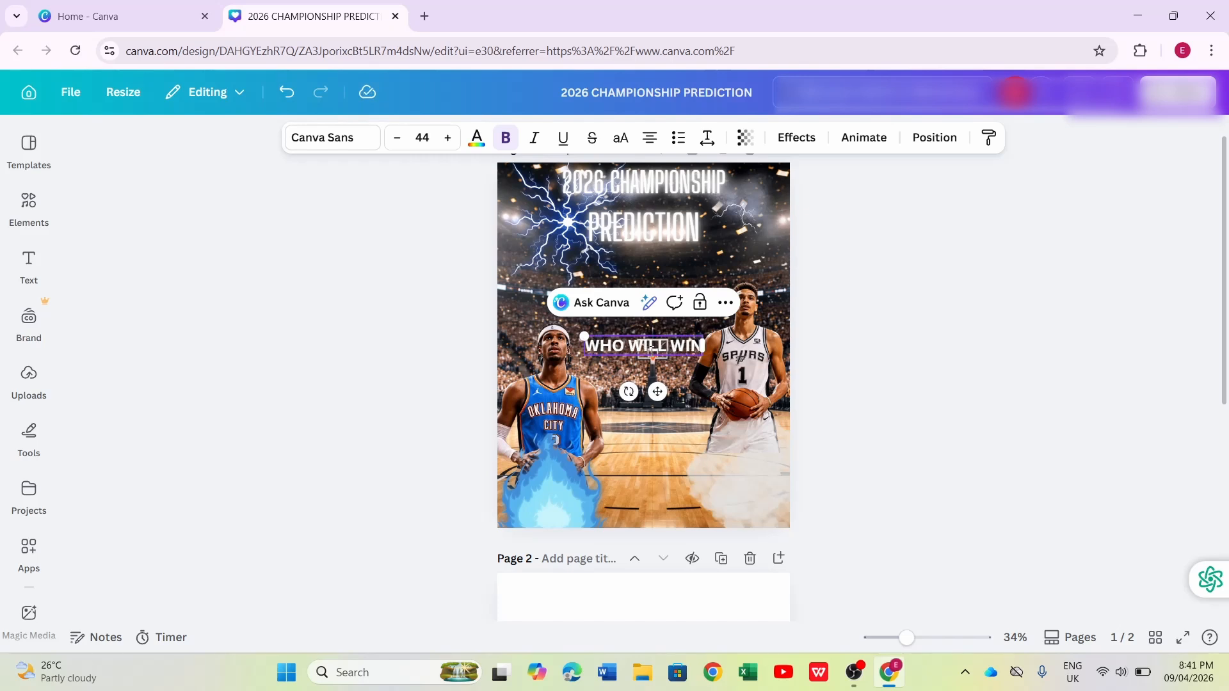
text(?)
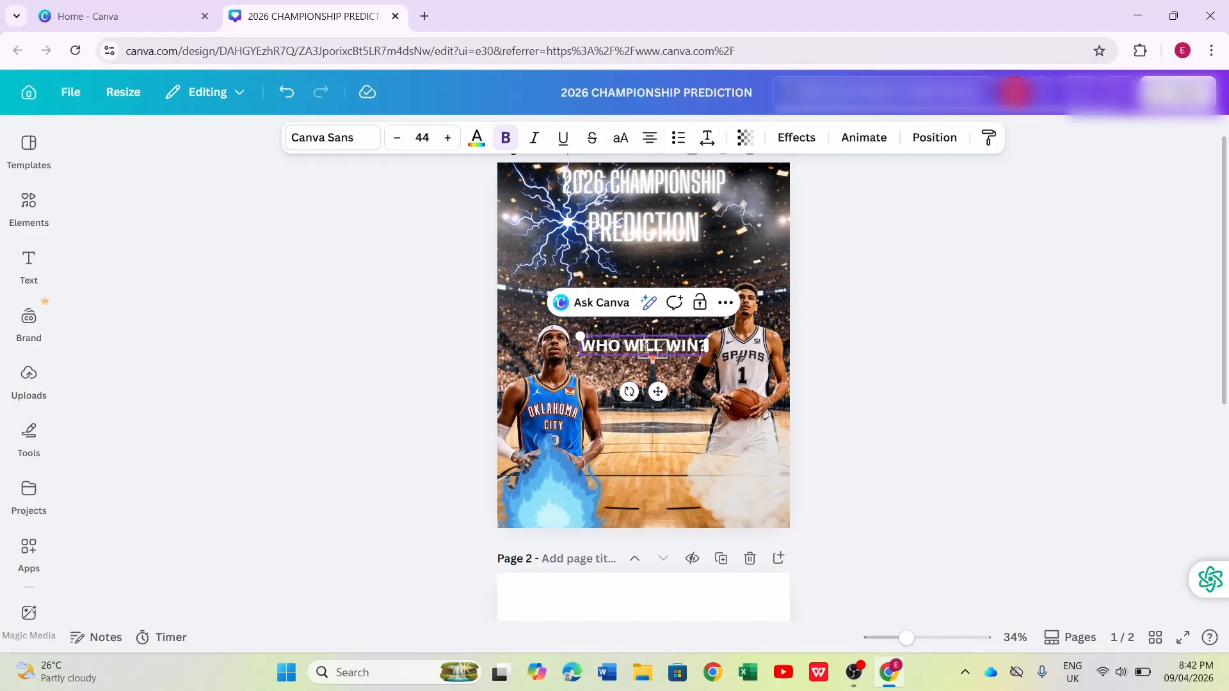
drag(658, 392, 653, 384)
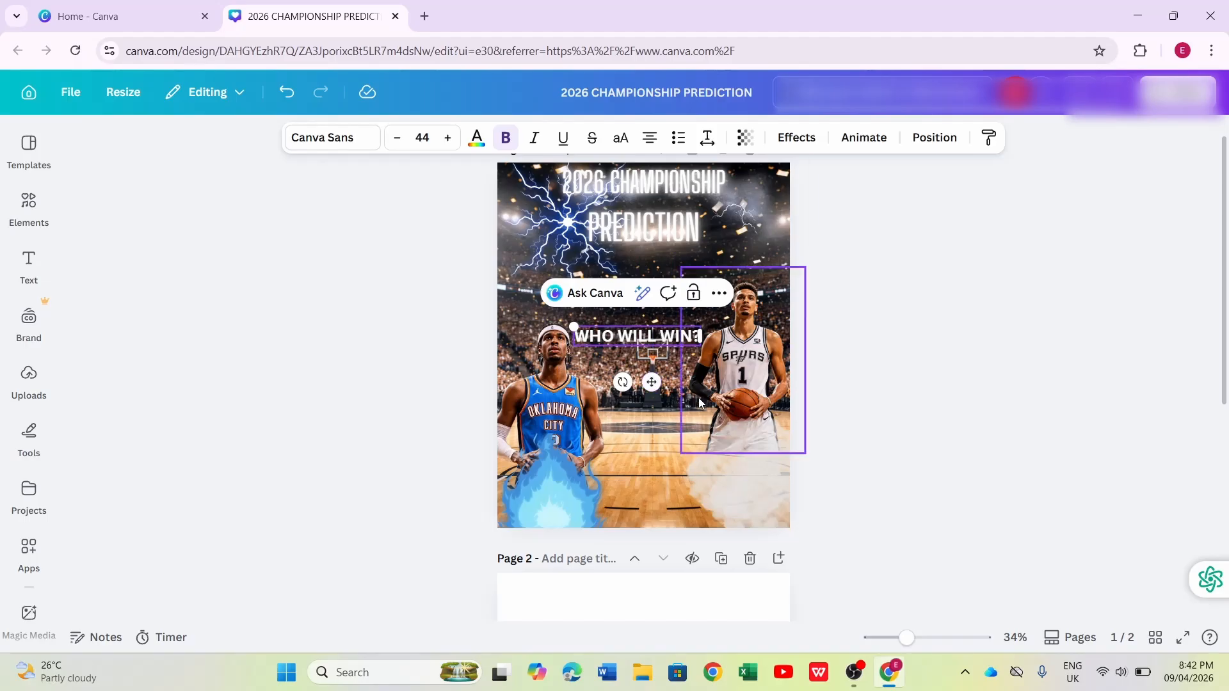
Step: Add another subheading reading "VS" in the Rig Solid Bold Halftone font
click(32, 258)
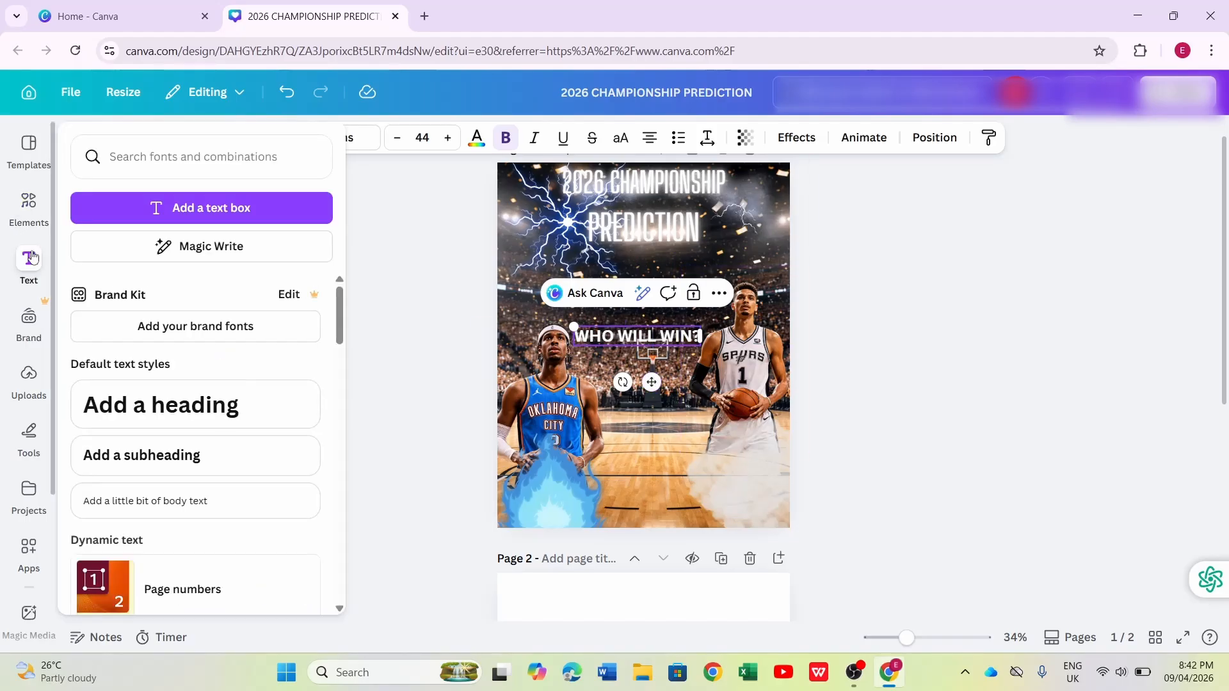
click(161, 456)
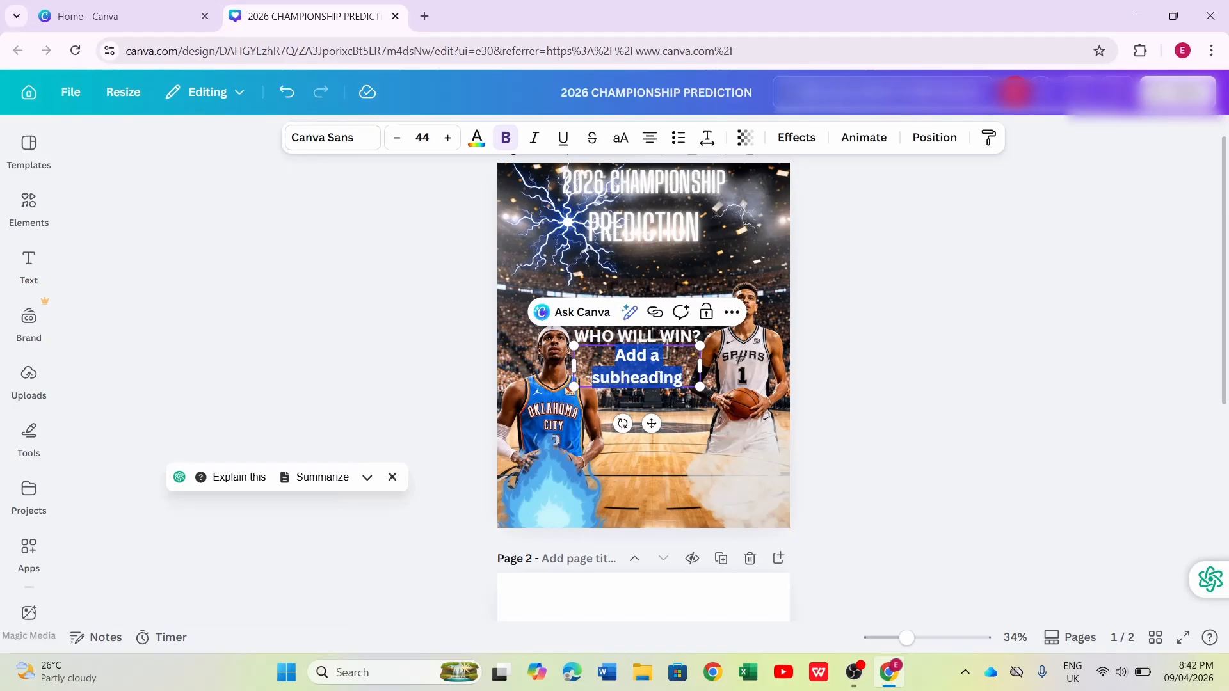
key(BackSpace)
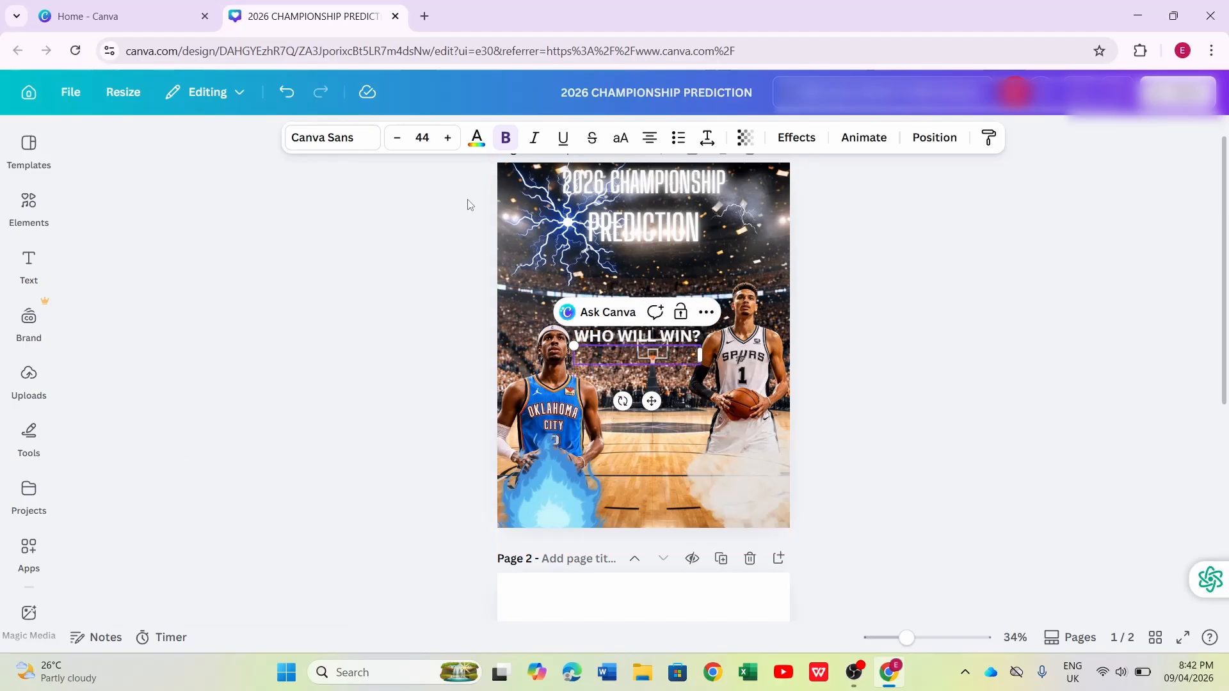
click(356, 142)
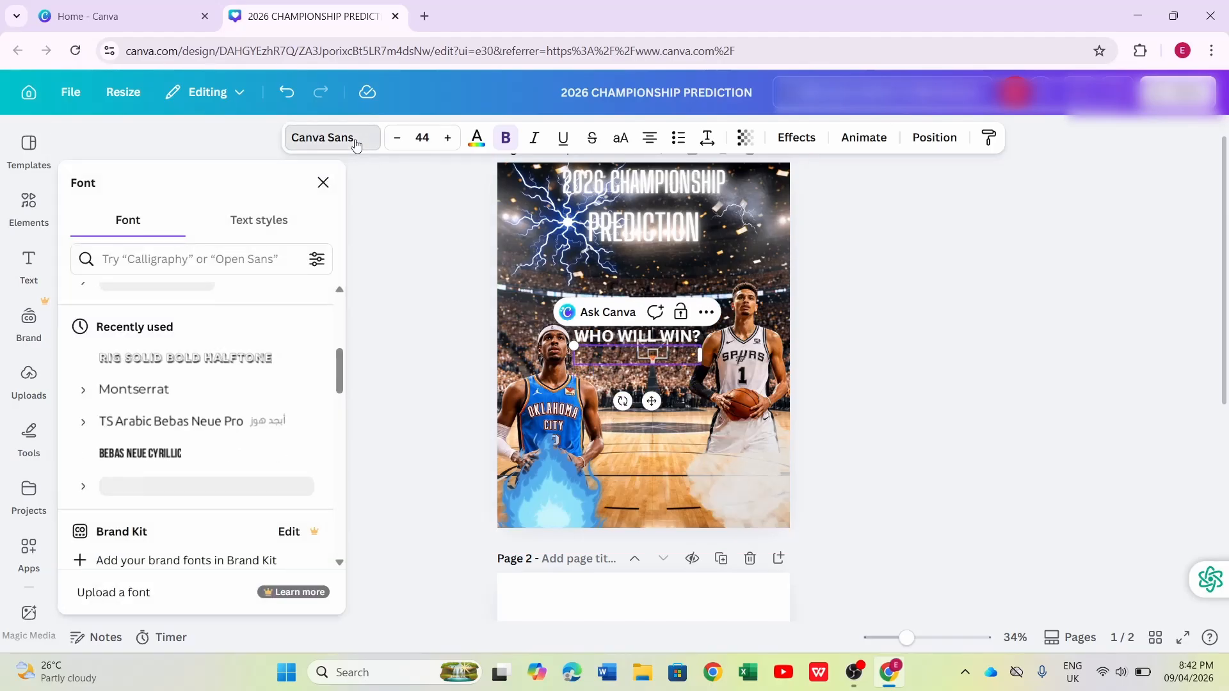
click(216, 370)
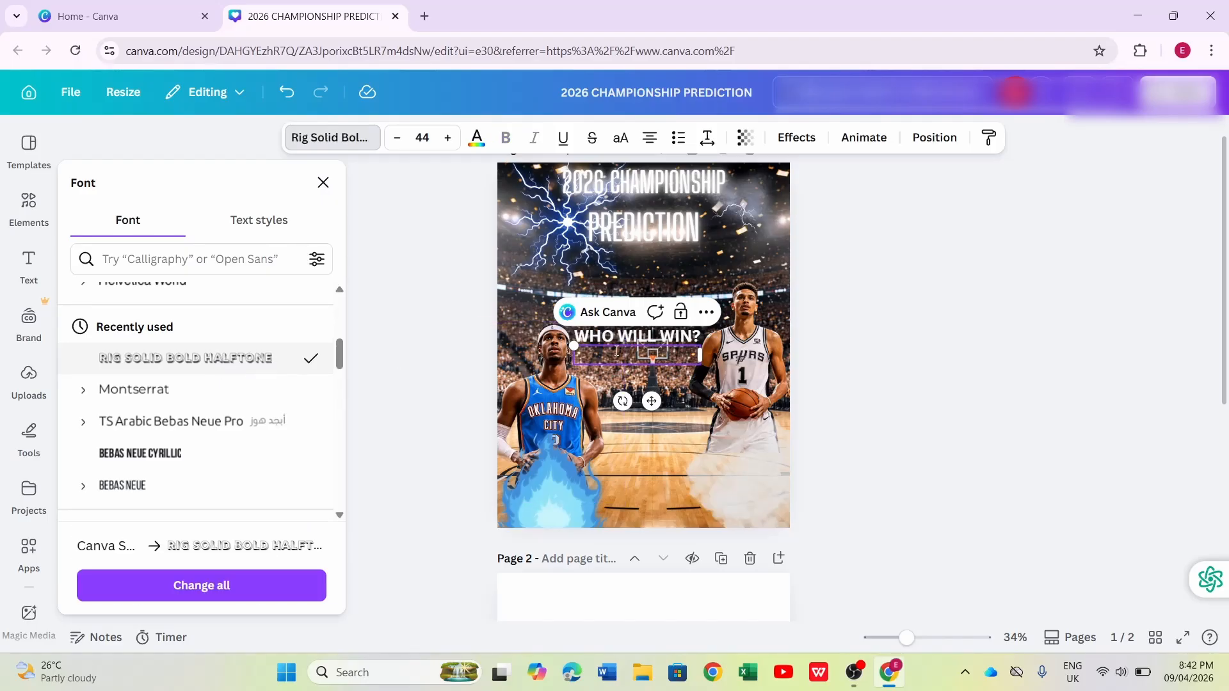
text(VS)
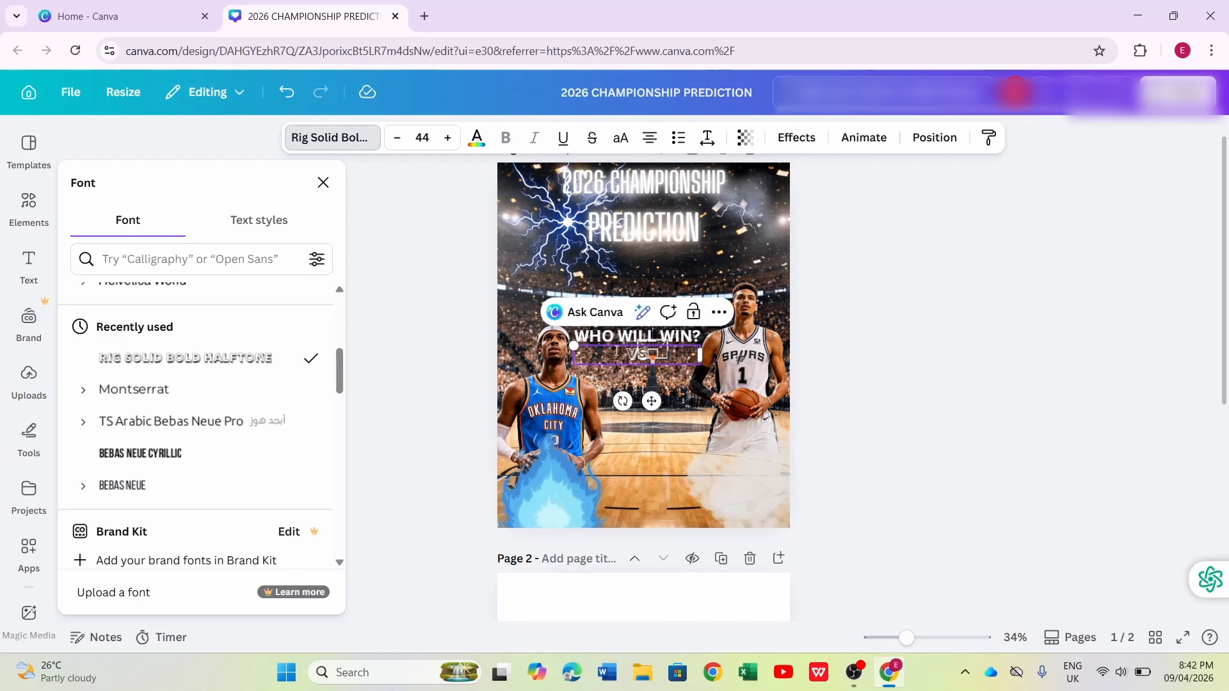
Step: Set the VS text's font size to 178 and its letter spacing to 162
click(426, 138)
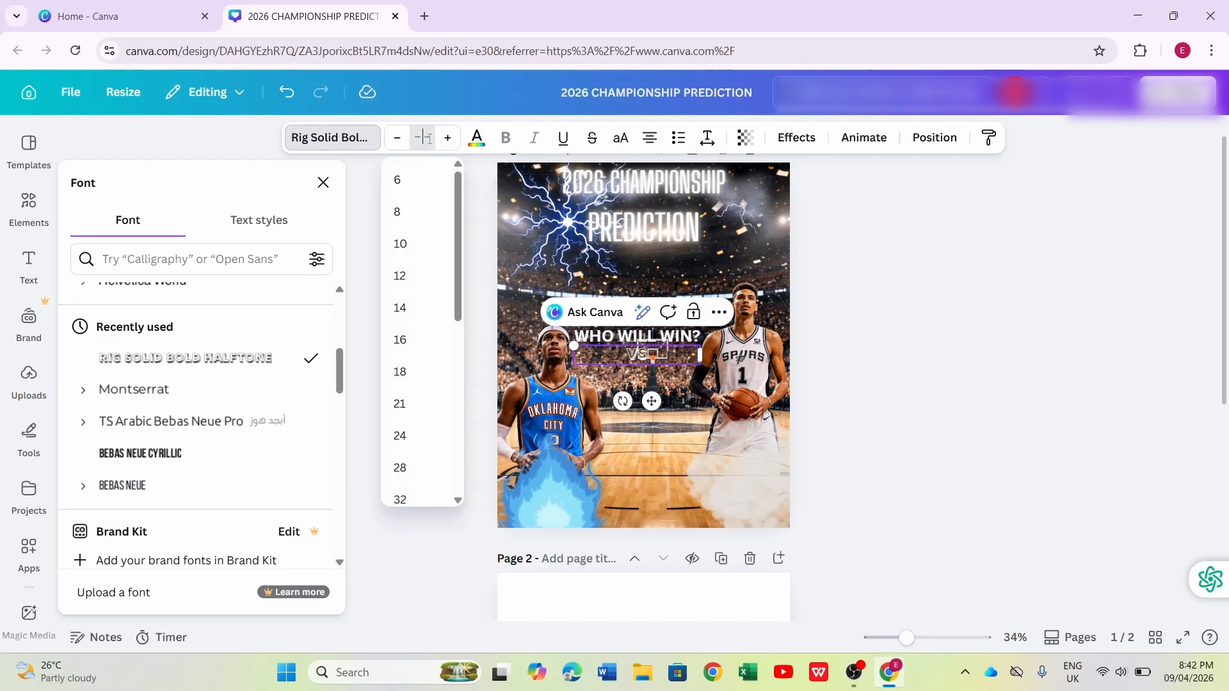
text(178)
key(Return)
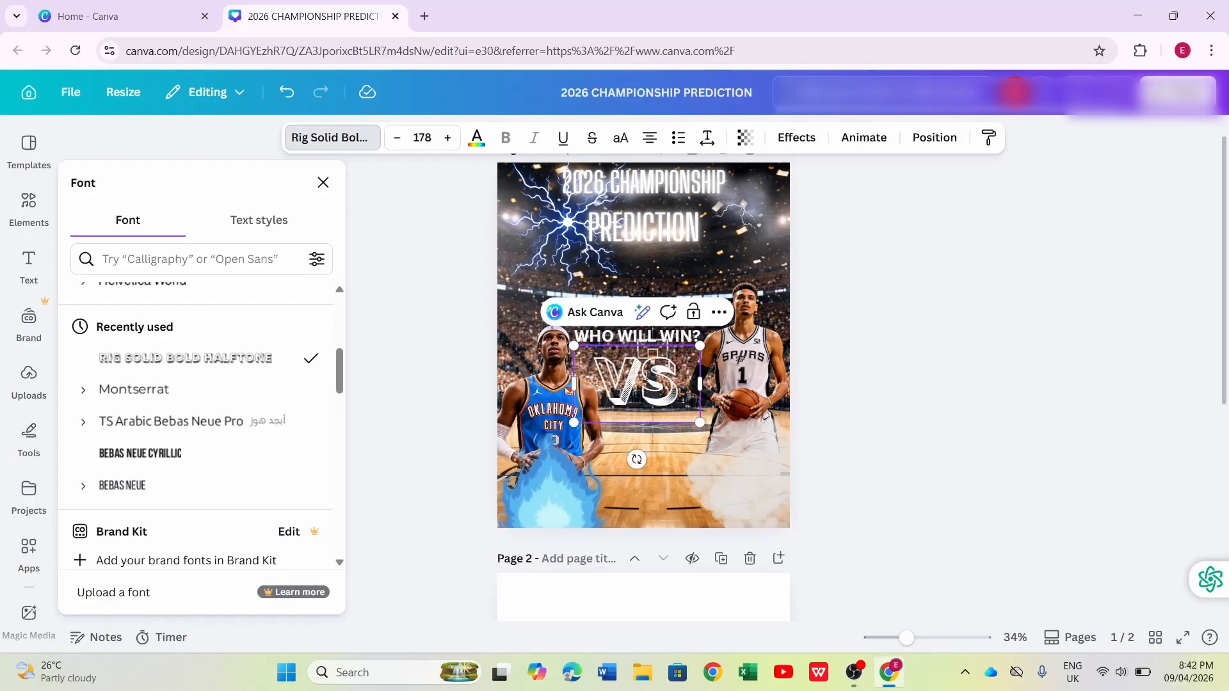
click(714, 145)
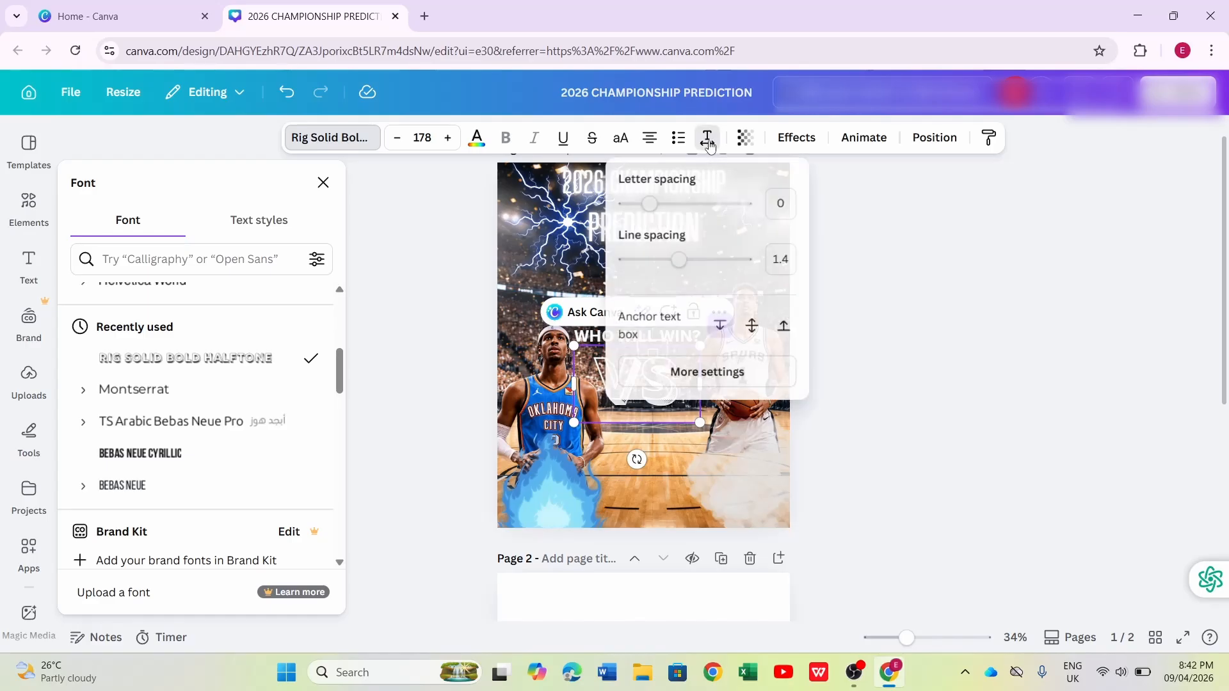
click(671, 205)
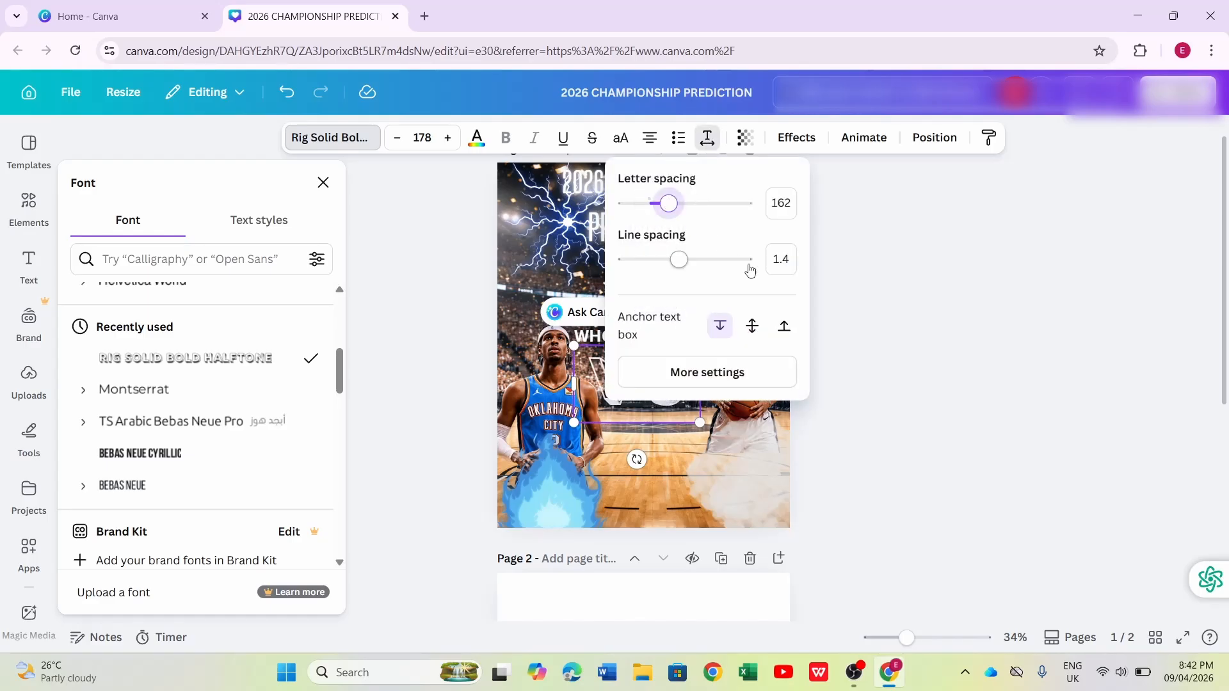
click(825, 327)
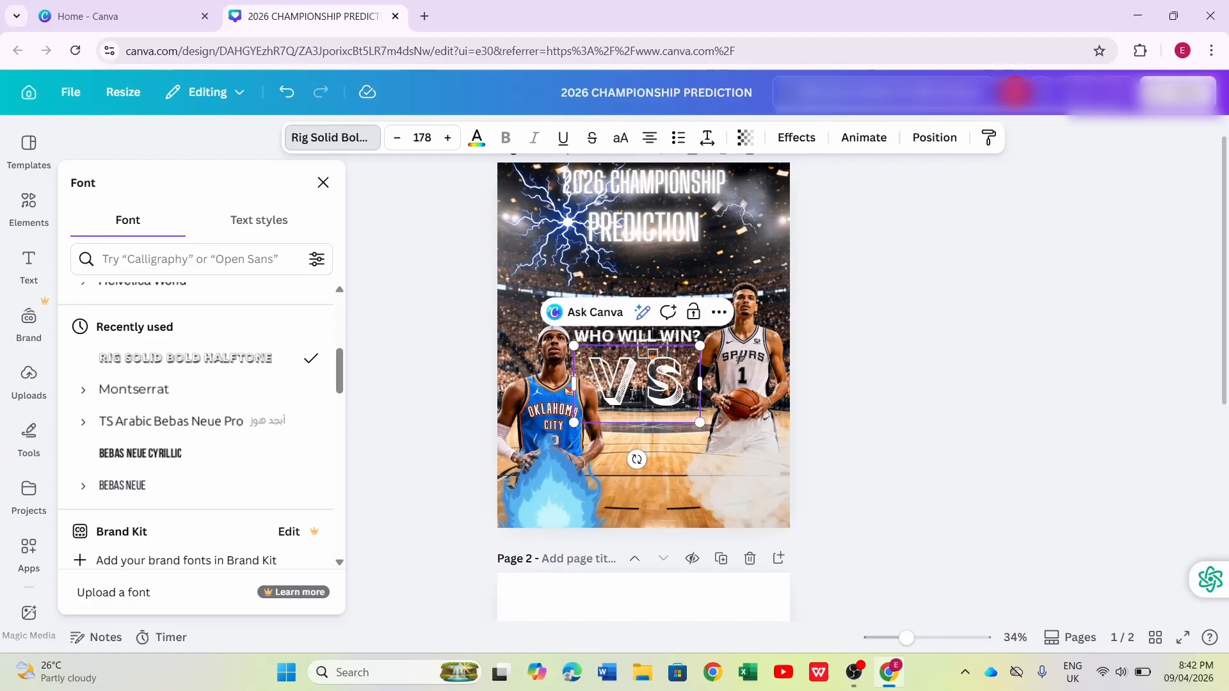
Step: Move the VS text down to the bottom center of page 1, between the blue flame and the smoke
drag(631, 348, 897, 332)
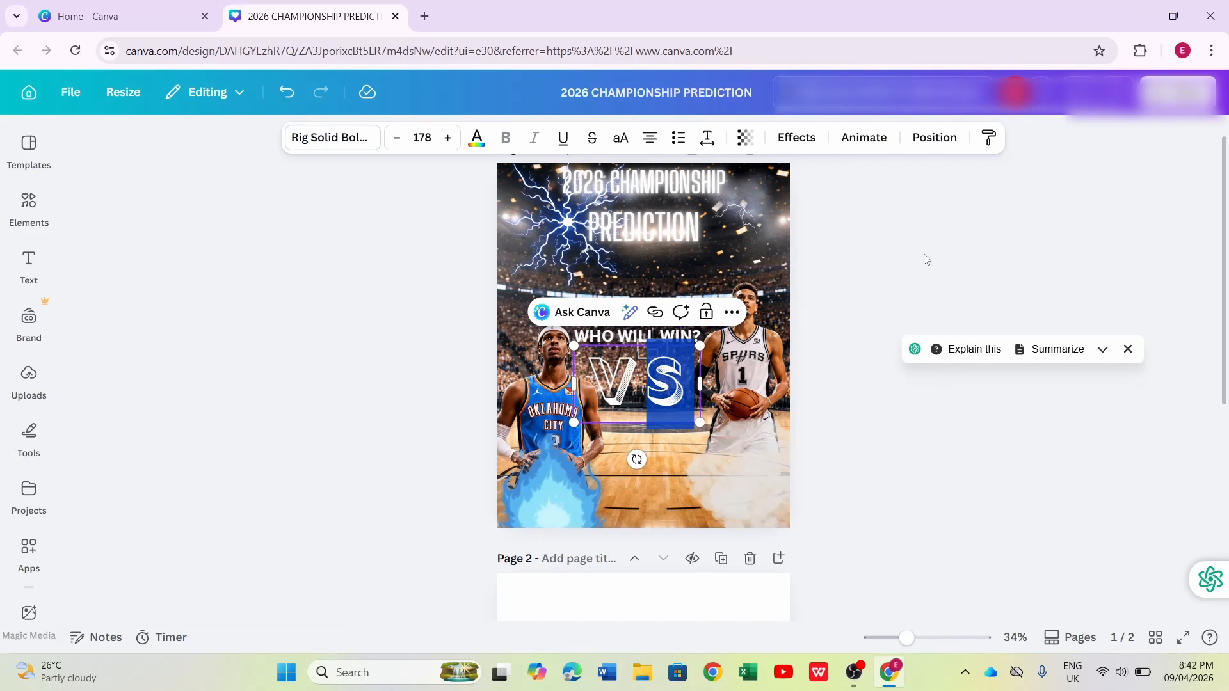
click(924, 254)
drag(655, 377, 664, 466)
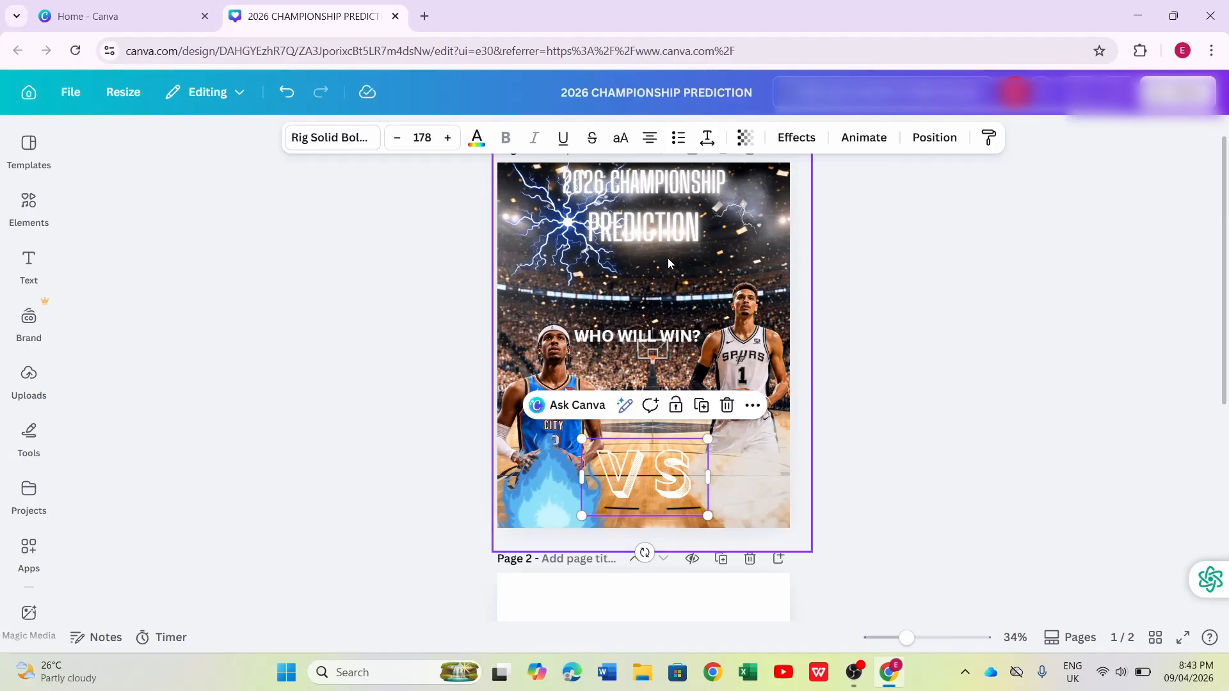
Step: Add the recently used orange flame-streak graphic, crop it to its leftmost streak, and tilt it clockwise
click(30, 208)
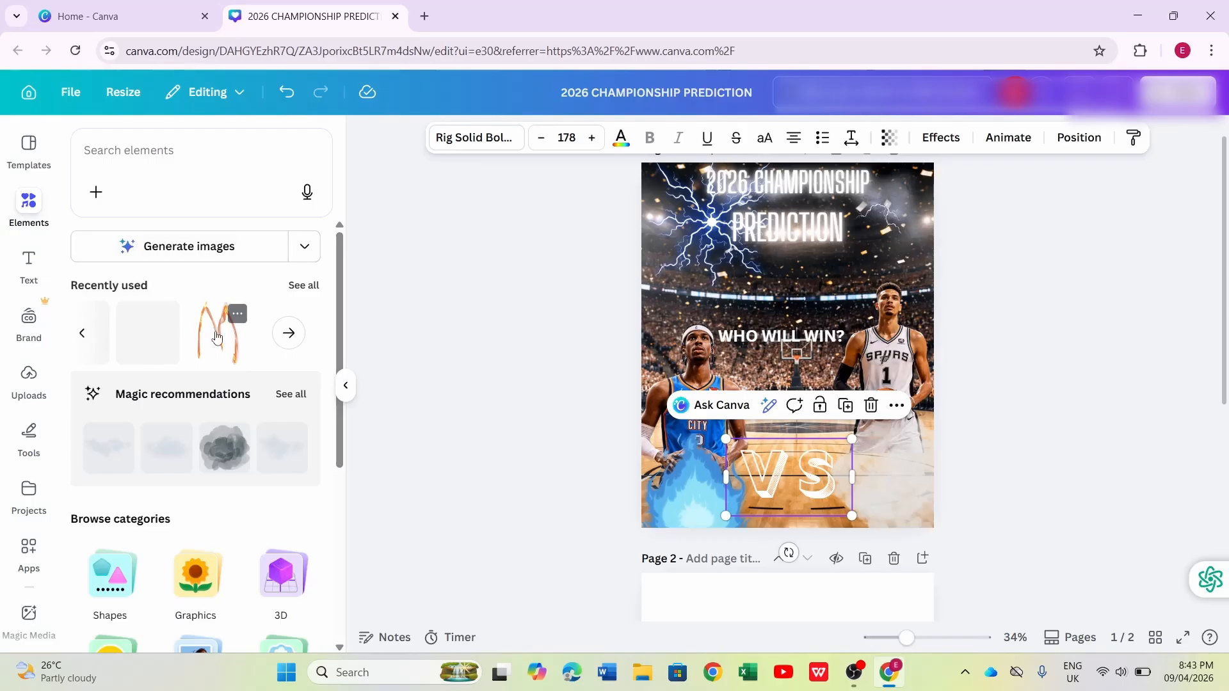
click(217, 337)
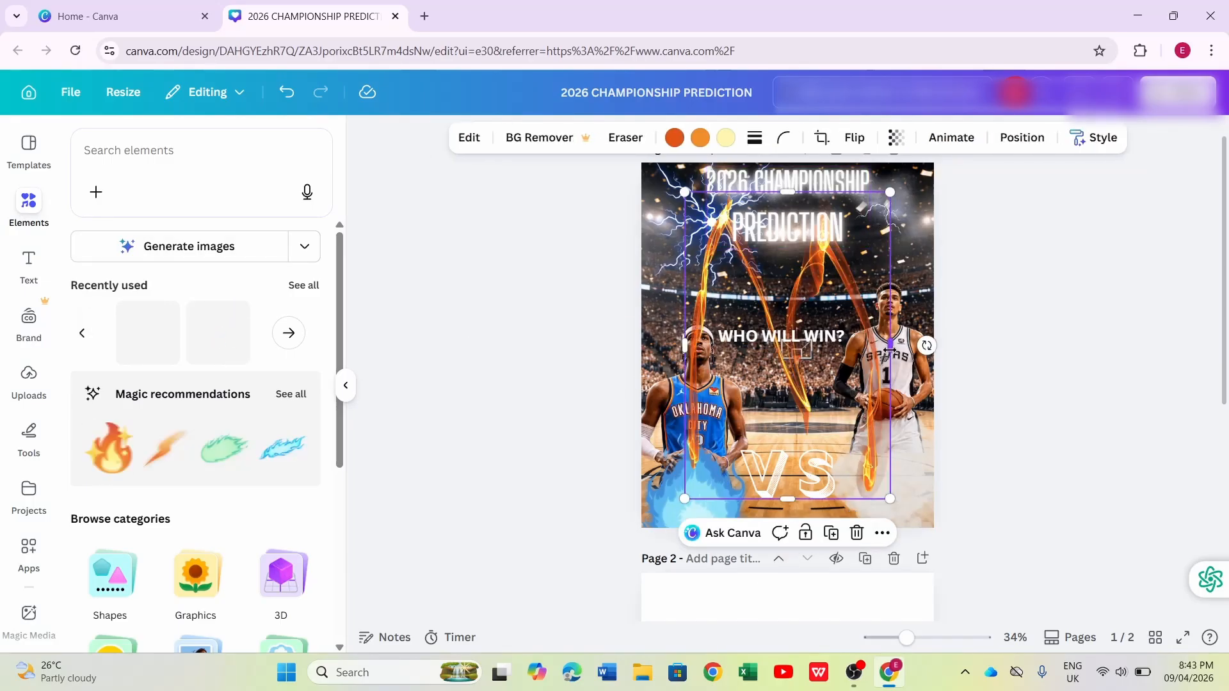
drag(890, 346, 733, 349)
drag(708, 190, 715, 352)
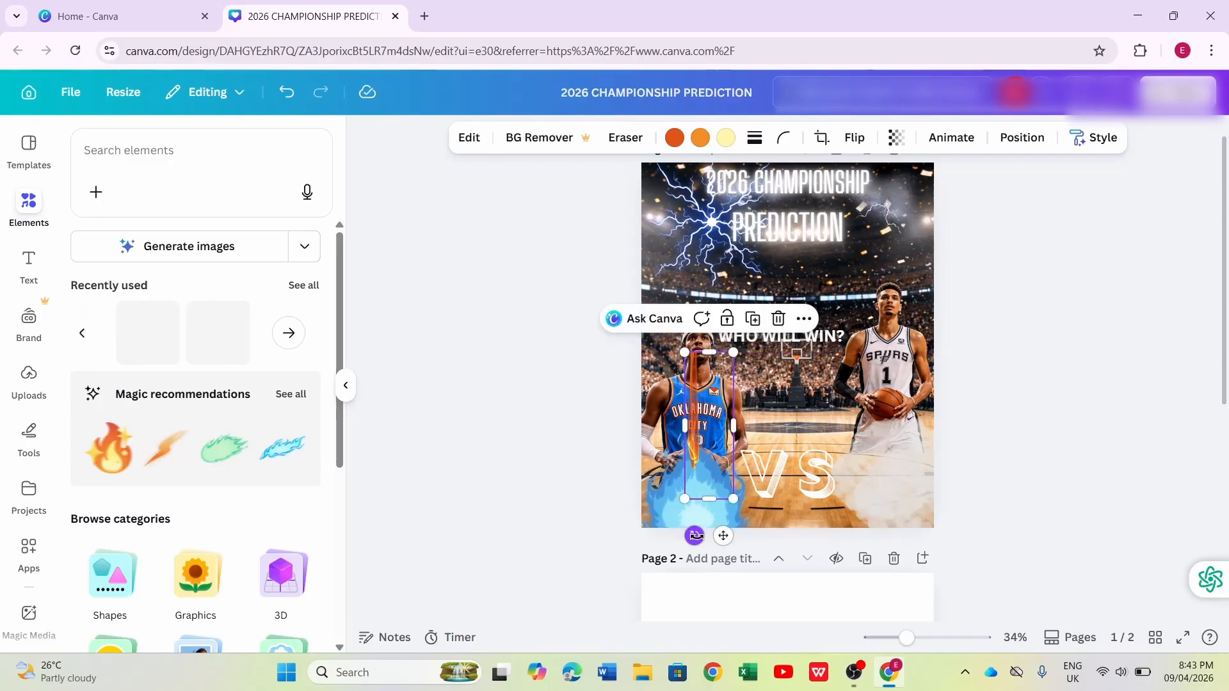
drag(696, 536, 657, 534)
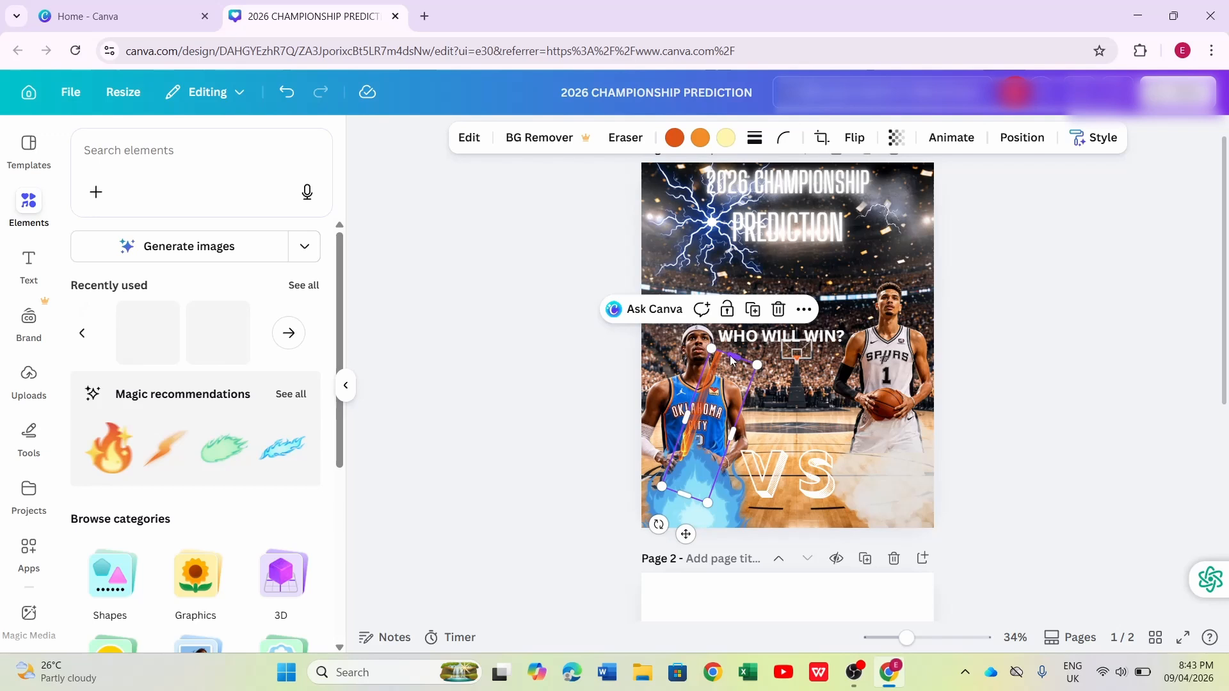
drag(735, 354, 769, 327)
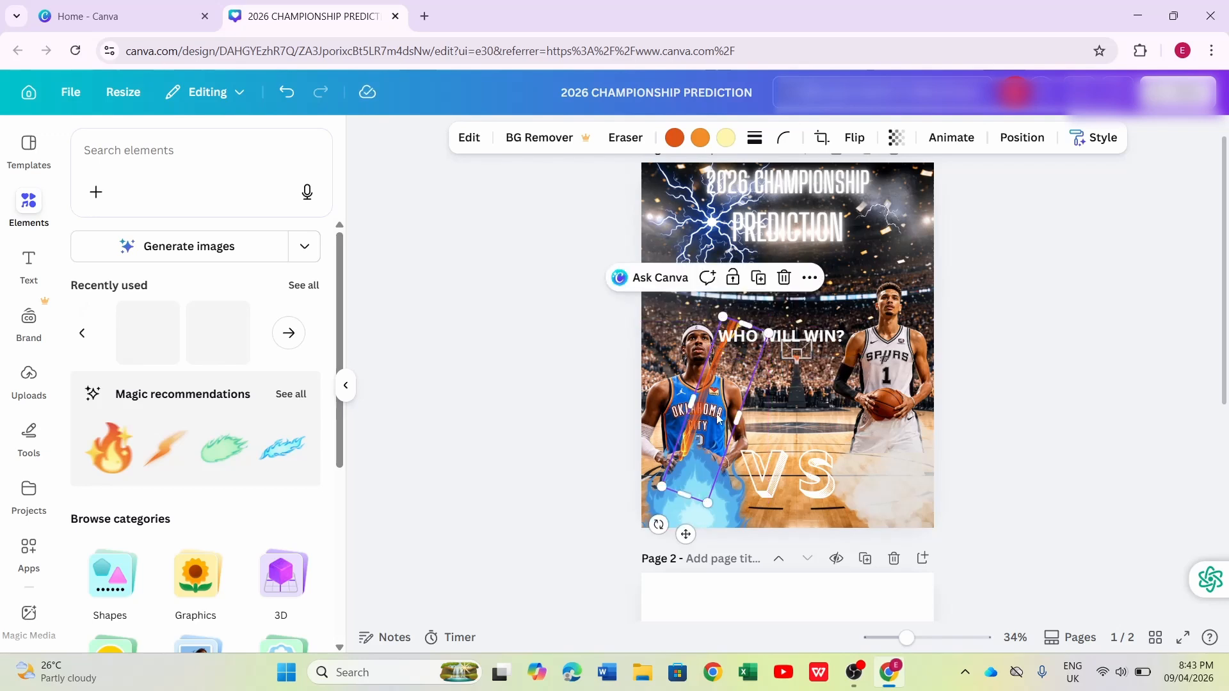
Step: Place the orange flame streak diagonally between the V and the S, adjusting its tilt and cropping its ends to fit the page
drag(719, 419, 808, 472)
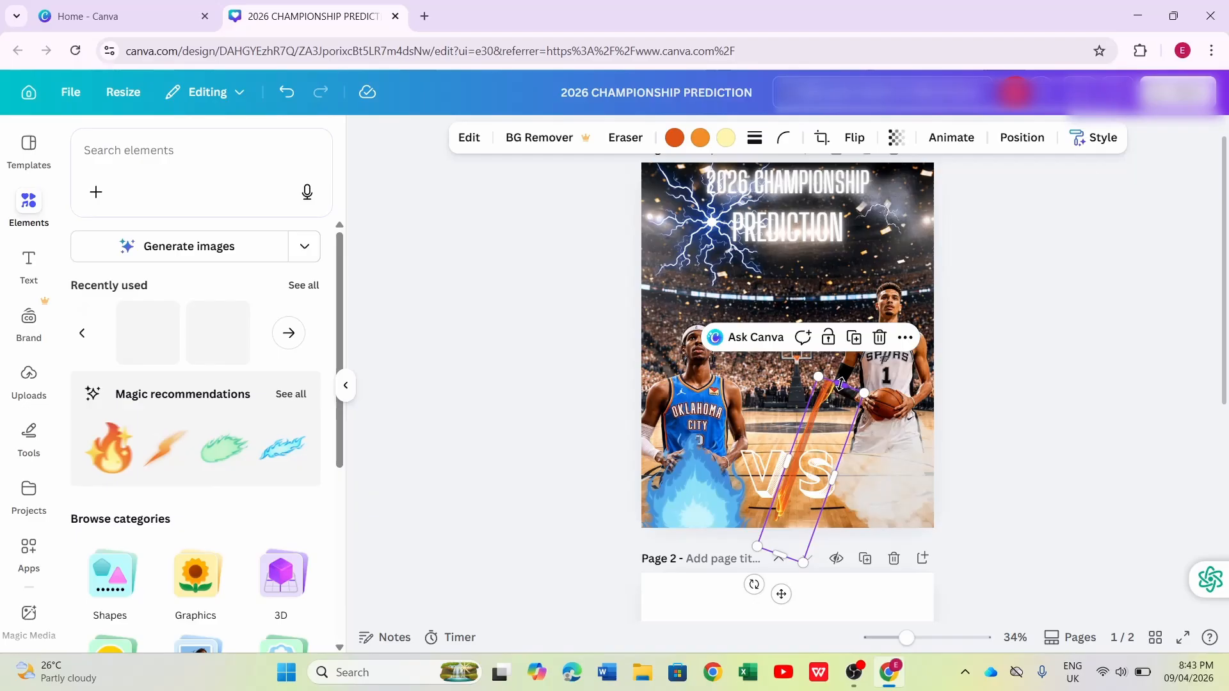
drag(840, 384, 817, 427)
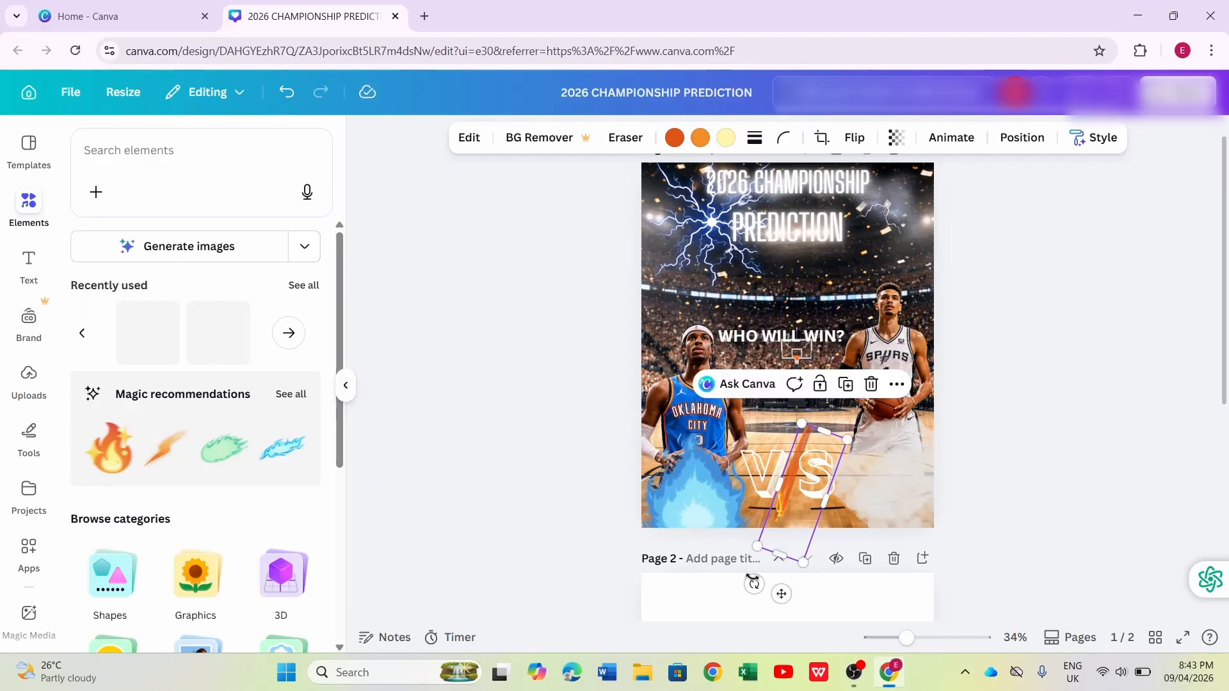
drag(755, 582, 877, 410)
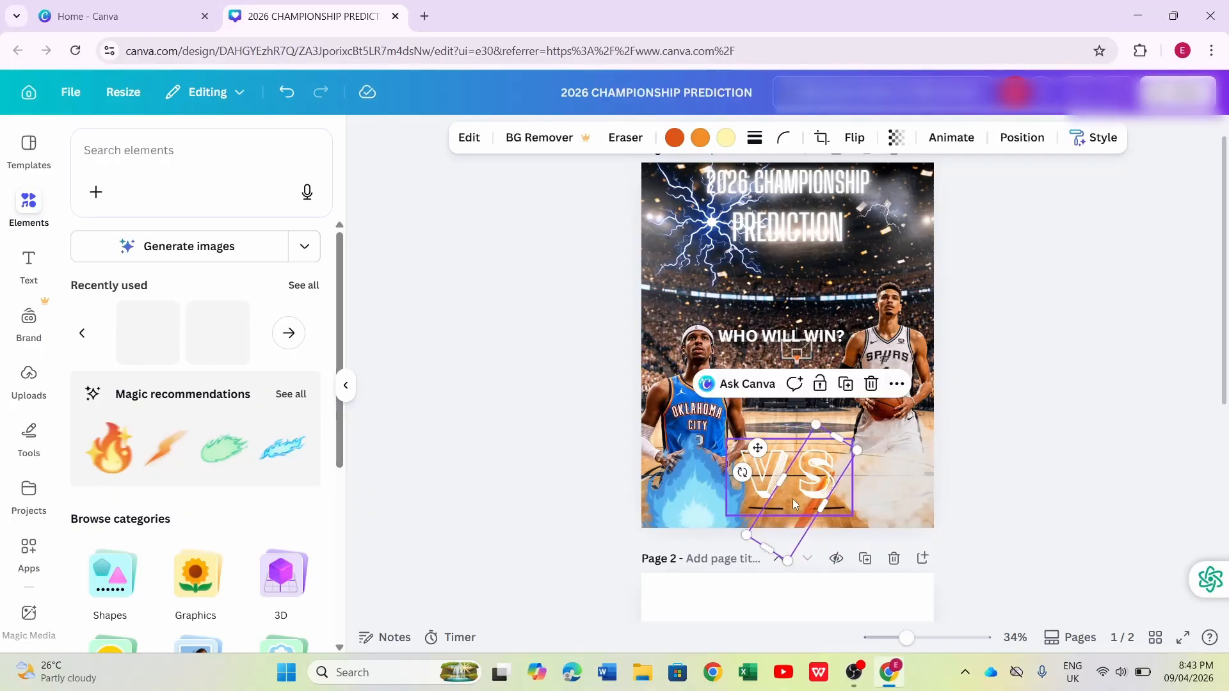
drag(758, 448, 724, 425)
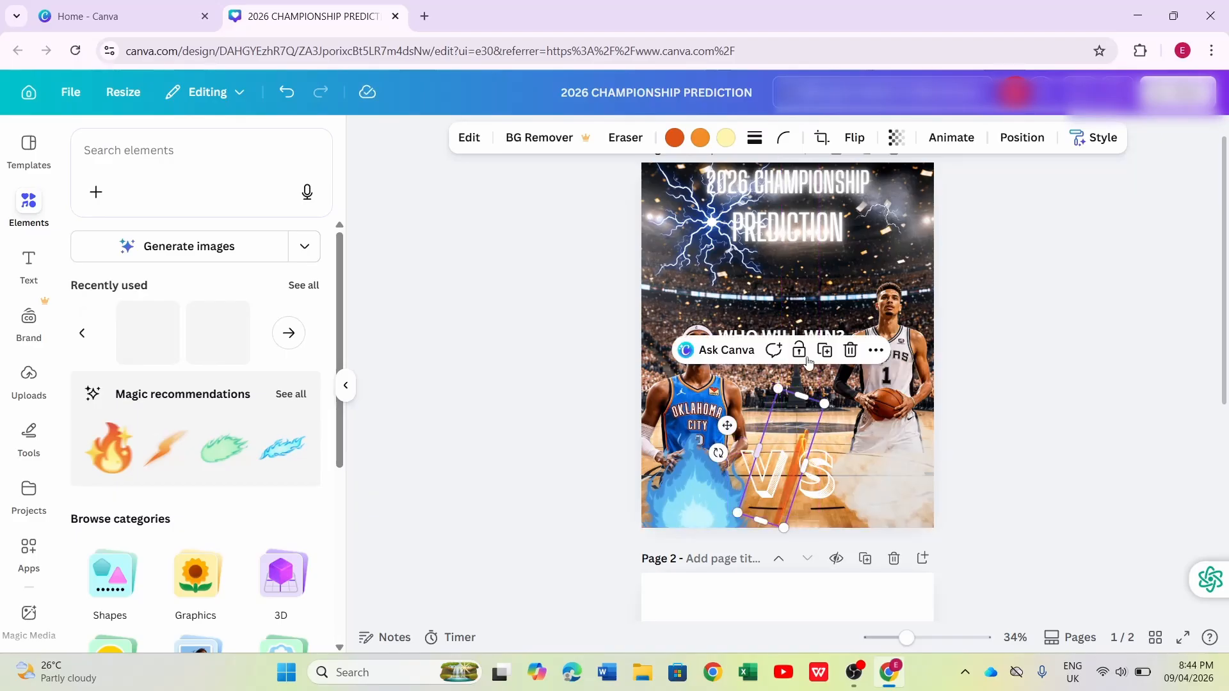
drag(801, 445, 796, 431)
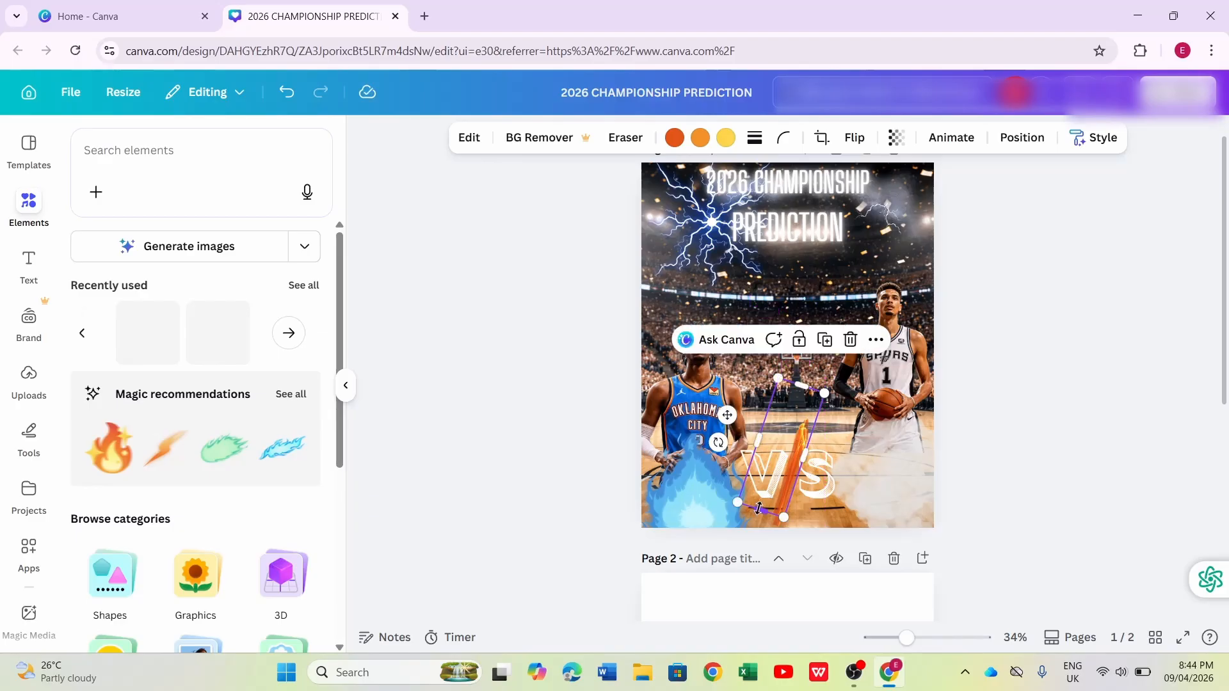
drag(758, 509, 757, 517)
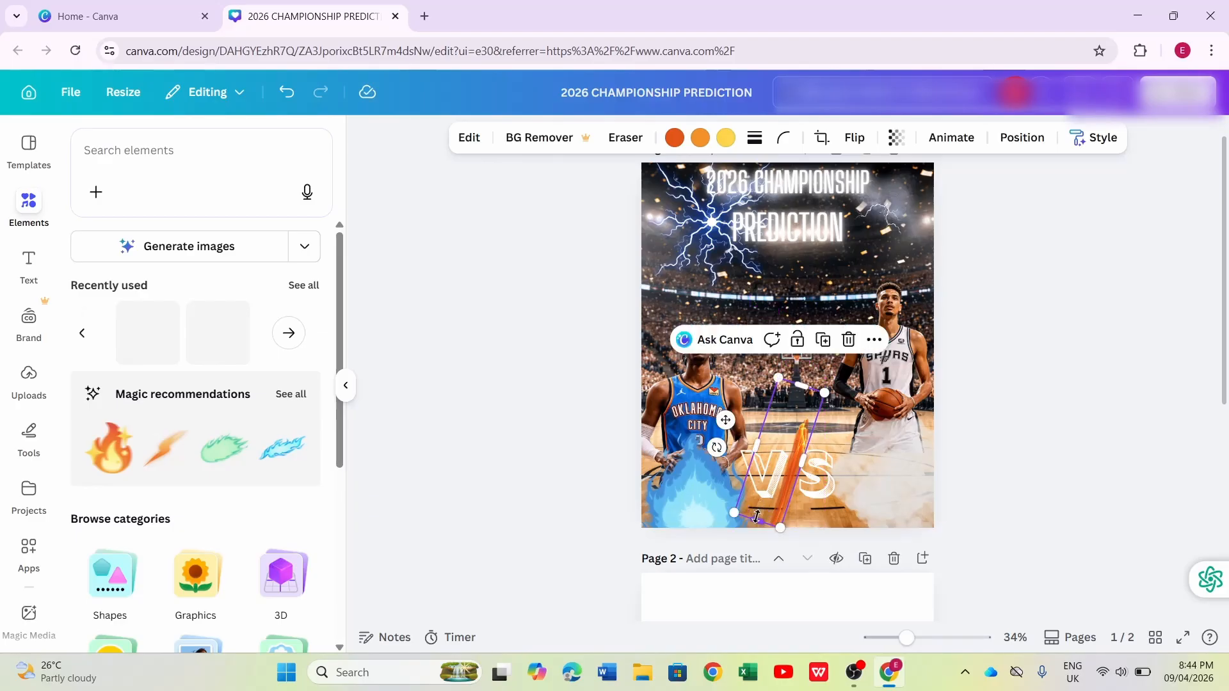
click(1095, 396)
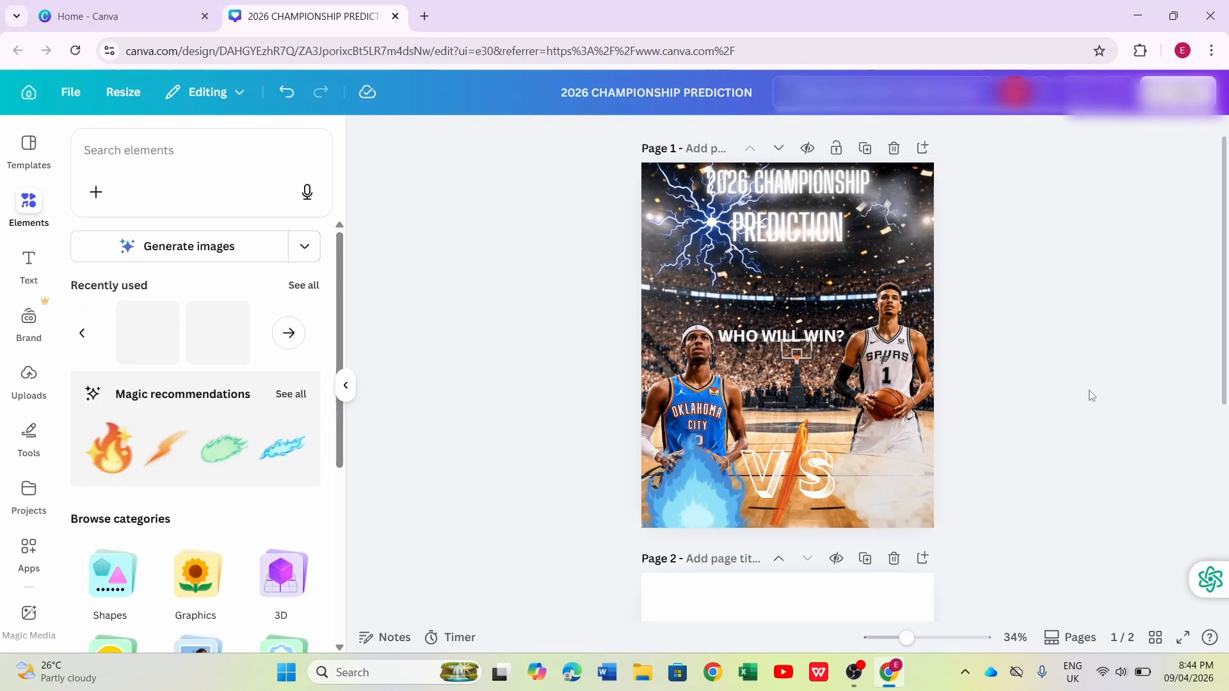
drag(1221, 336, 1221, 313)
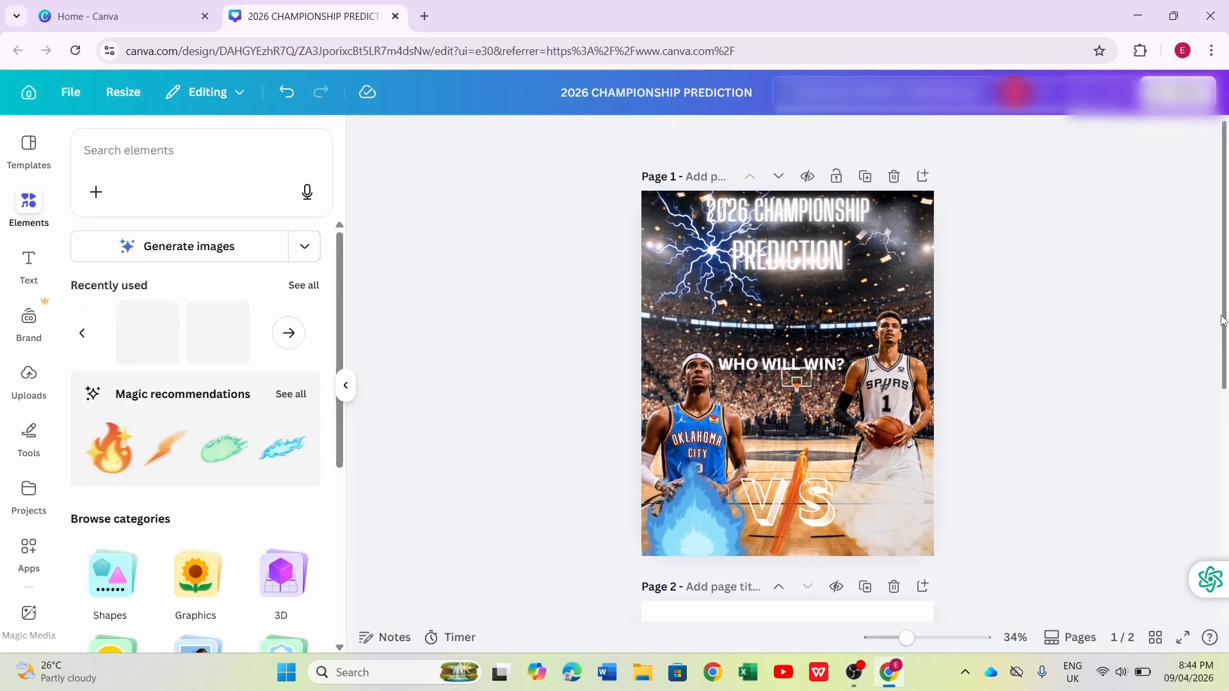
click(927, 639)
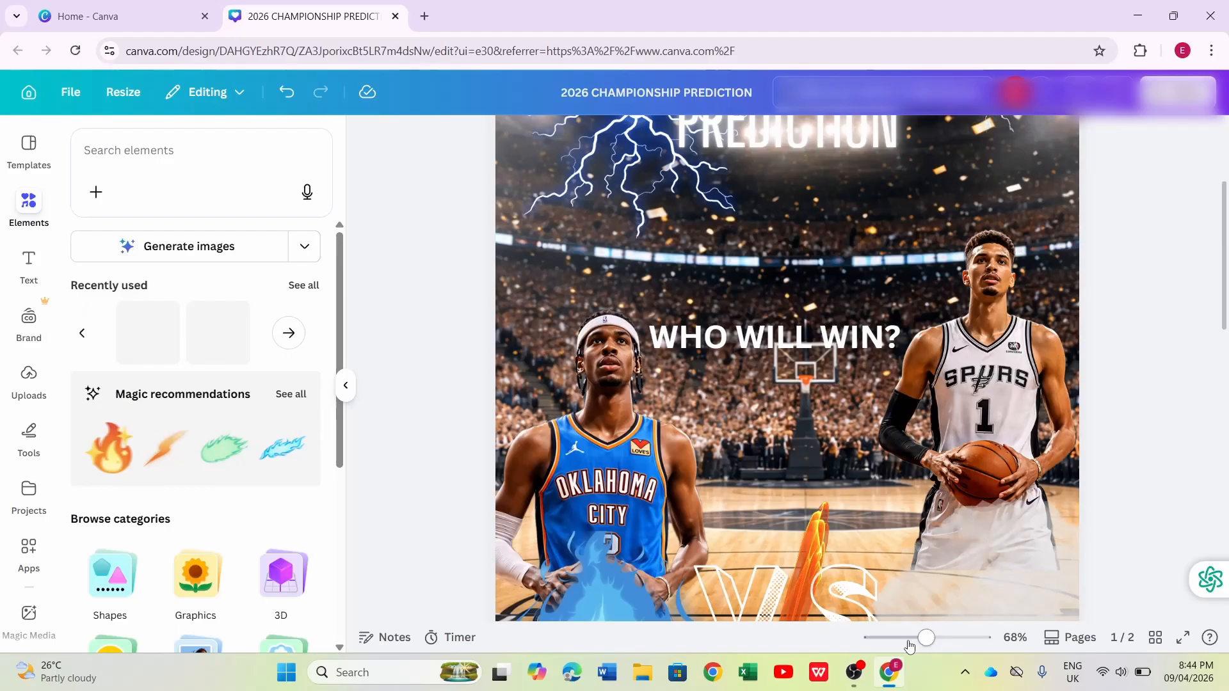
click(917, 643)
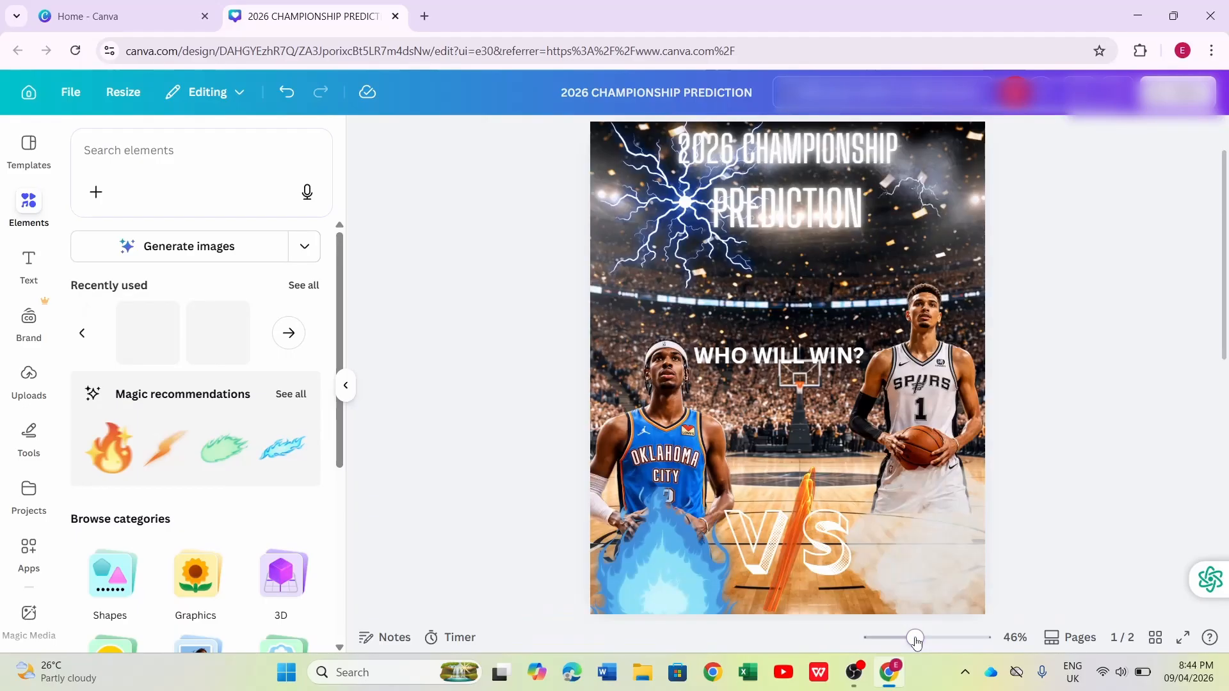